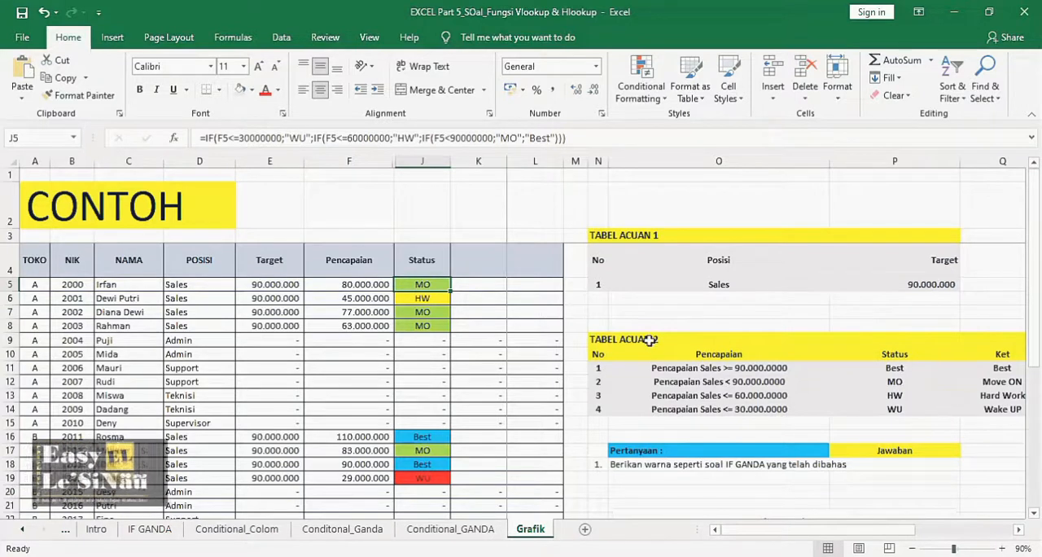
- Create a copy of the Grafik sheet and place it at the end of the workbook
right_click(534, 527)
left_click(583, 405)
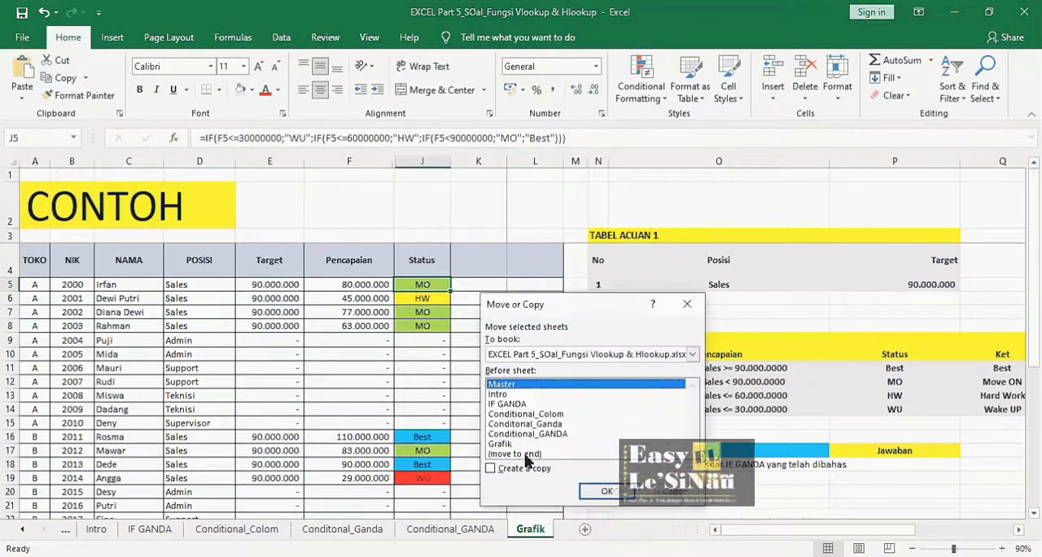
left_click(514, 453)
left_click(491, 468)
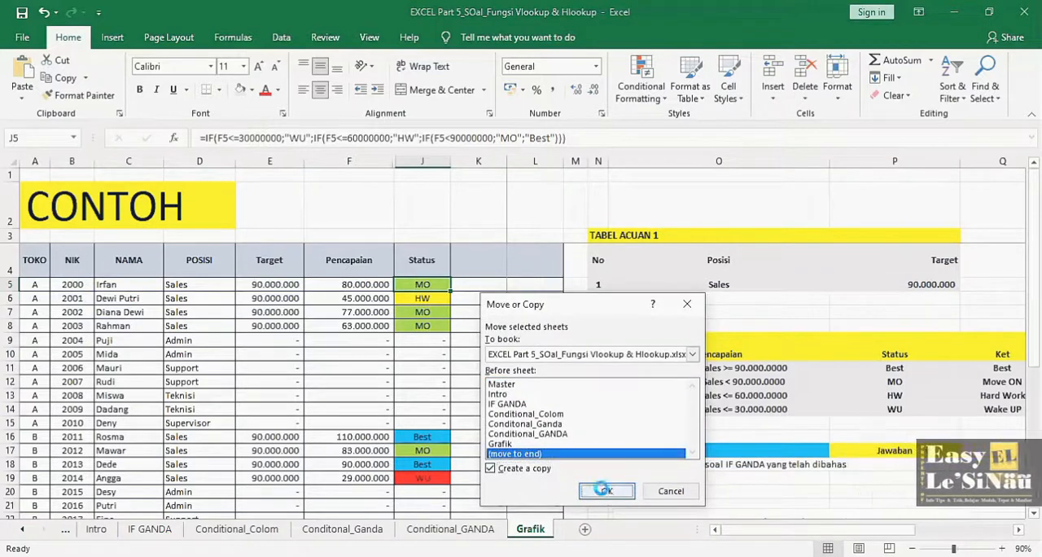
left_click(606, 492)
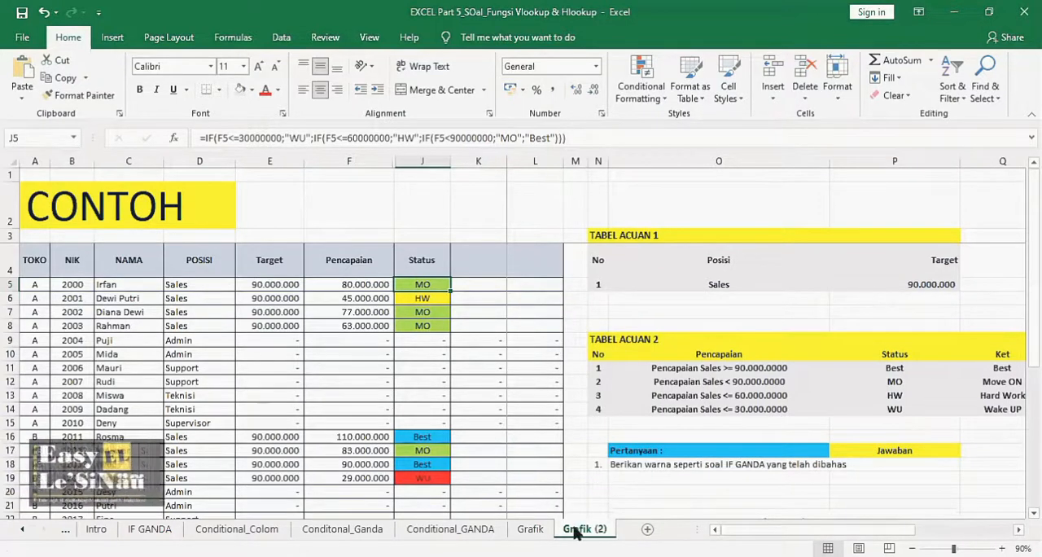
- Rename the copied Grafik sheet as VLookup
right_click(576, 530)
left_click(625, 383)
type("V")
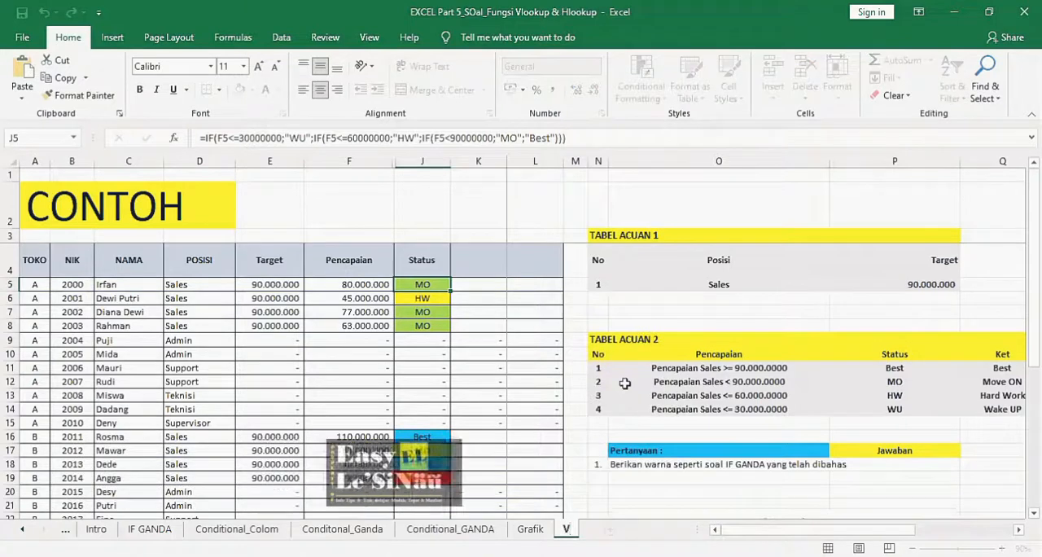
type("Looku")
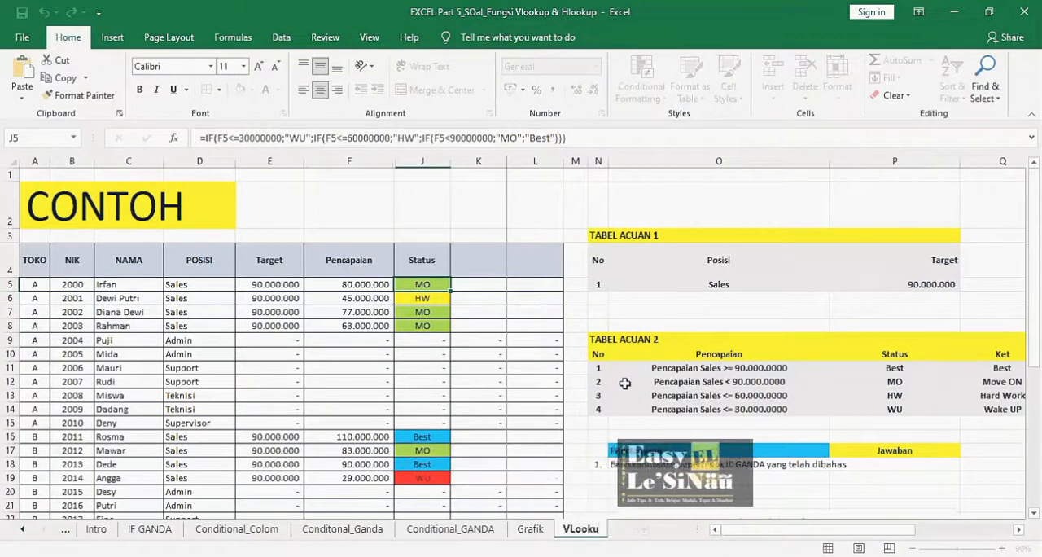
type("p")
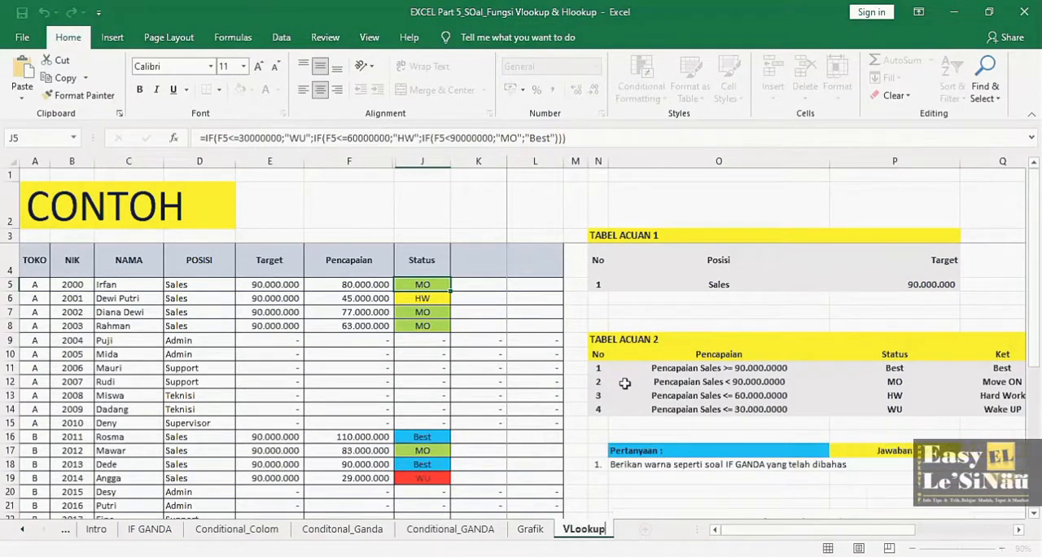
key("Return")
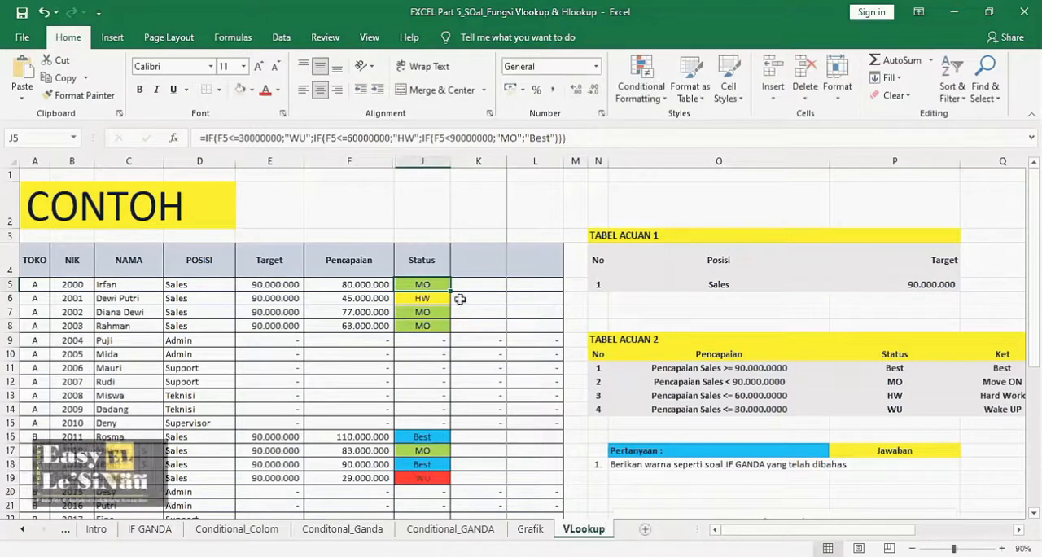
- Enter the column header KET in both K4 and L4, beside the Status column
left_click(476, 262)
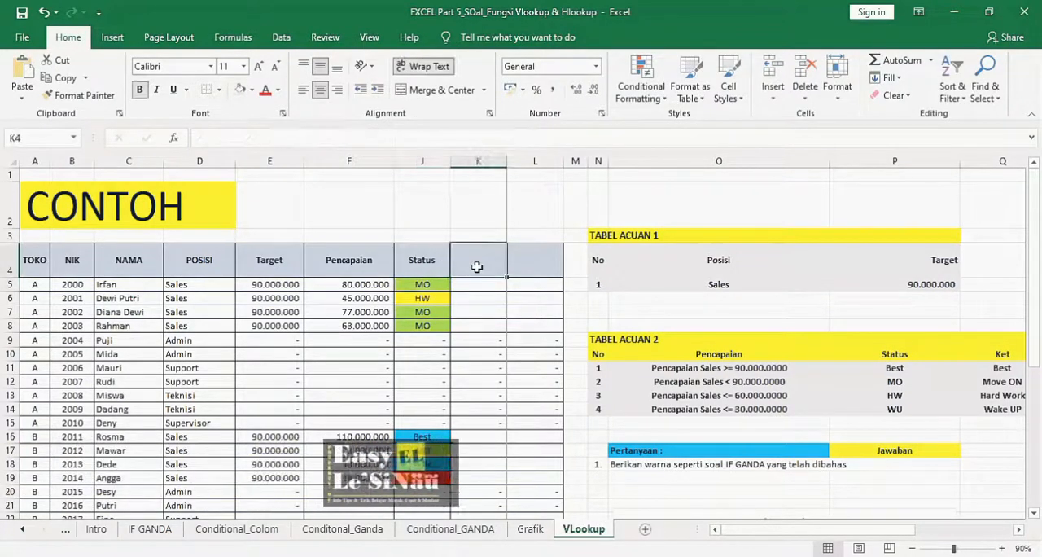
type("KET")
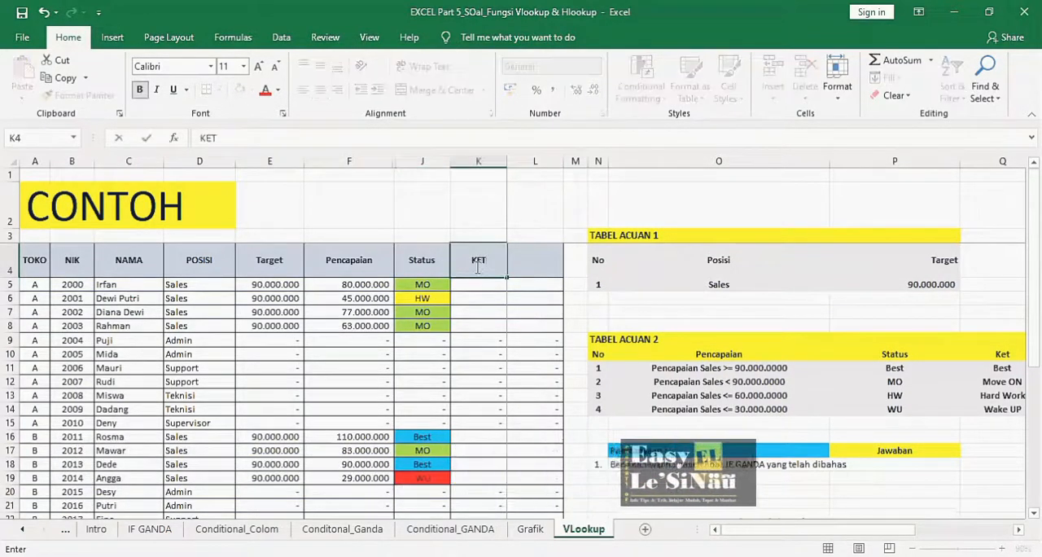
key("Tab")
type("Ke")
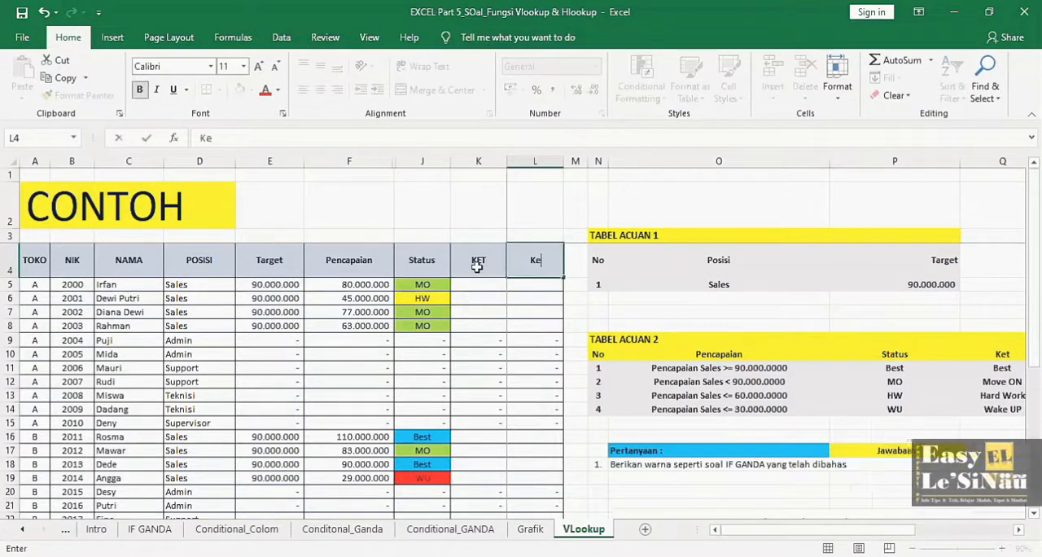
type("T")
key("Return")
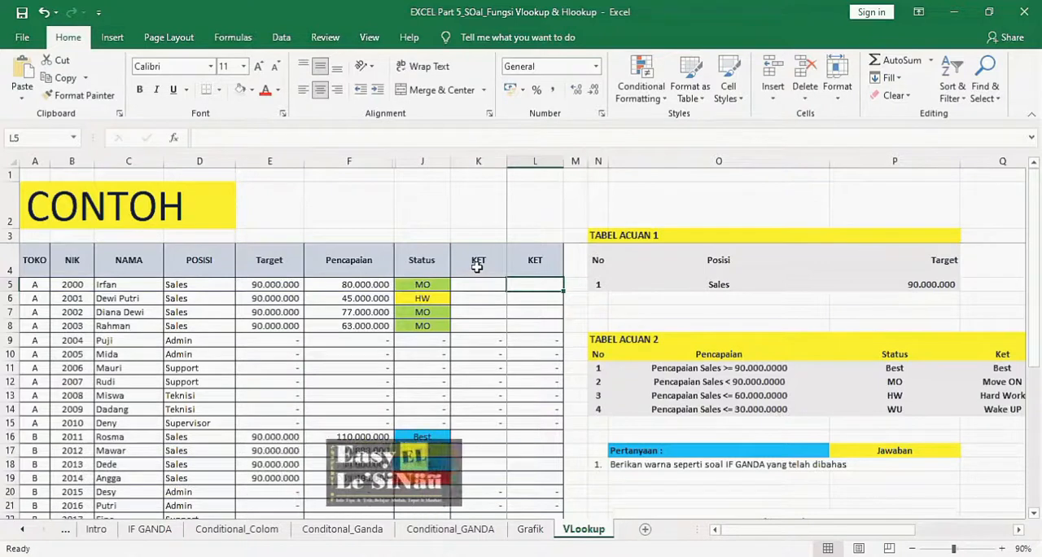
- Label the two KET columns above their headers with Vlookup in K3 and Hlookup in L3
key("Left")
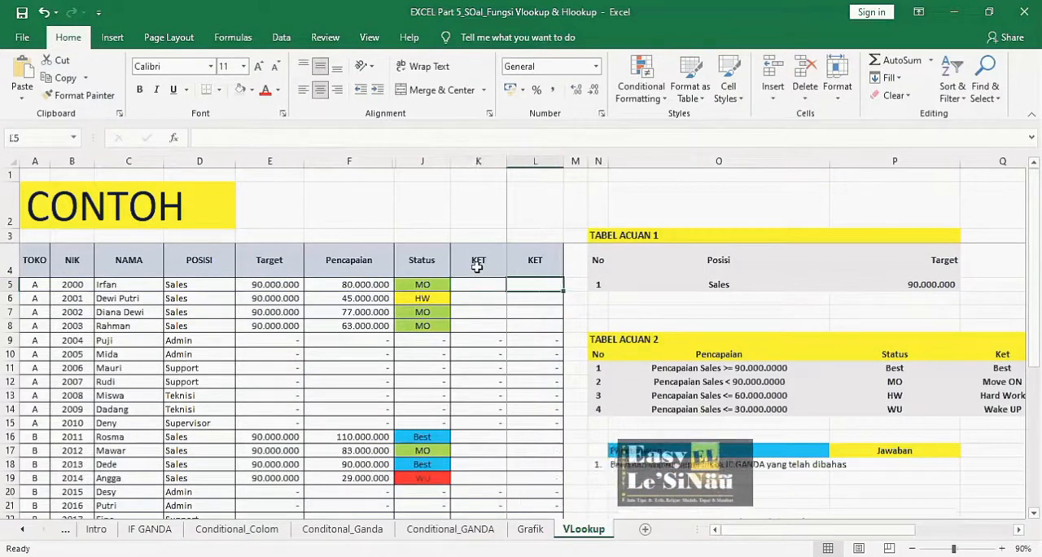
key("Up")
key("Up")
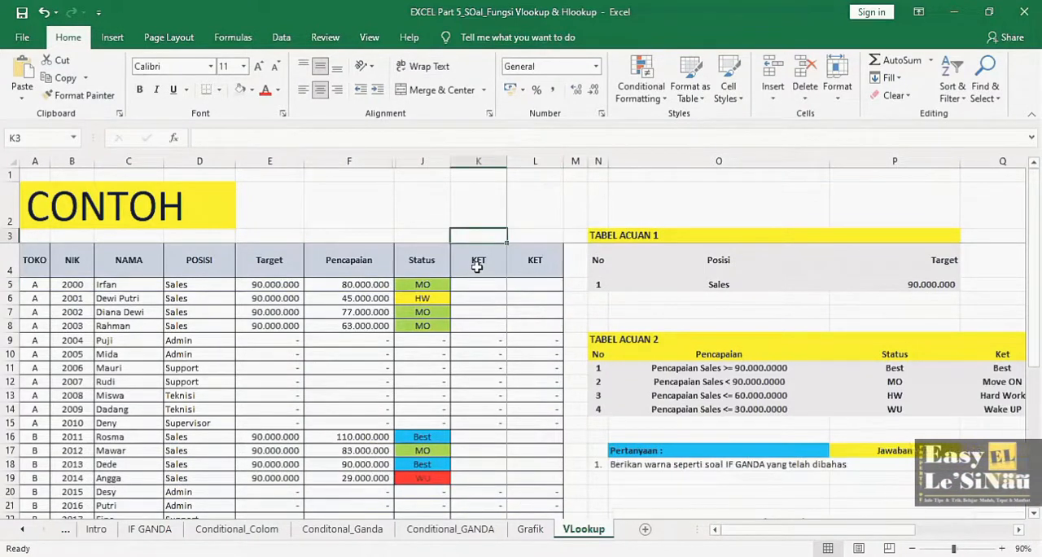
type("Vlookup")
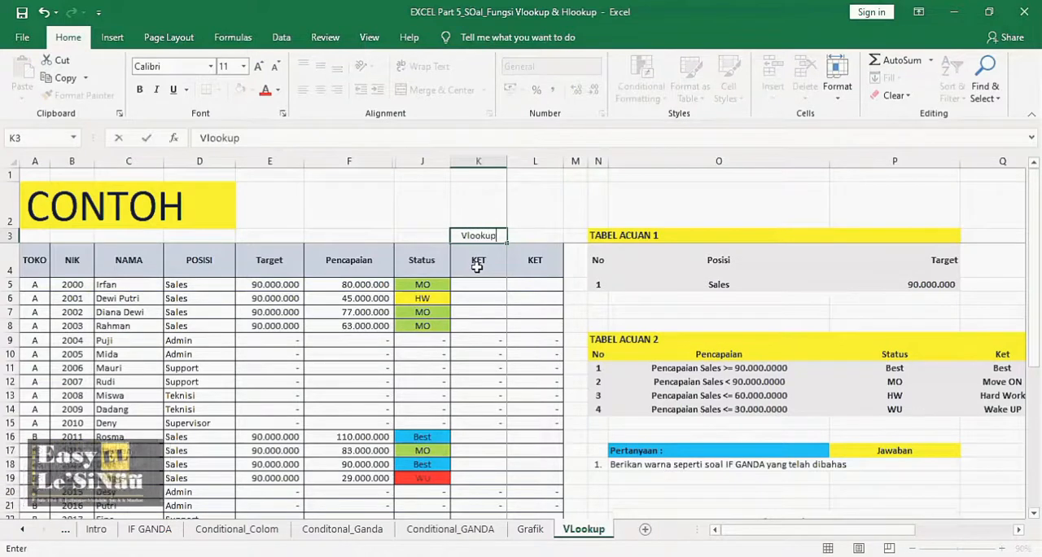
key("Right")
type("Hlookup")
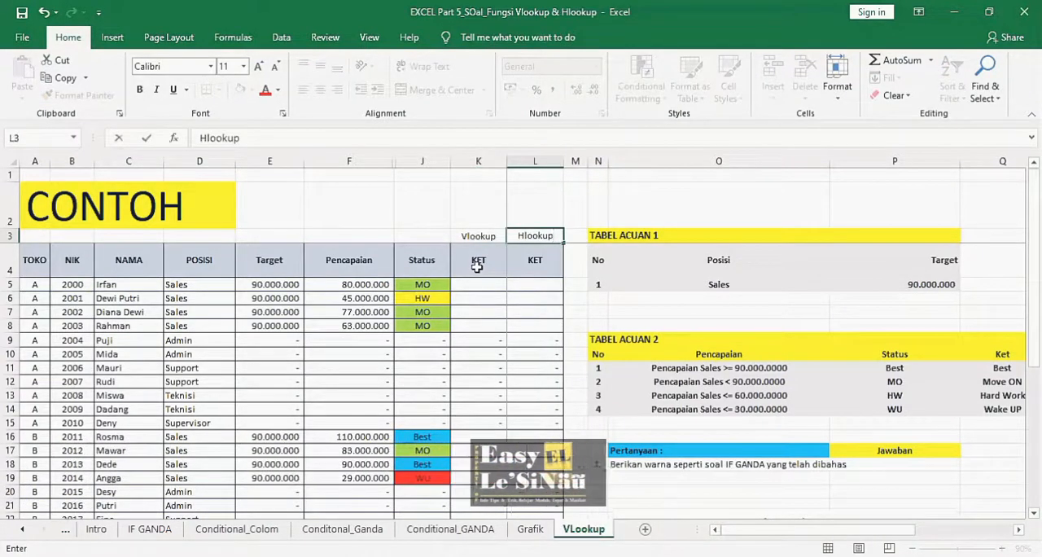
key("Return")
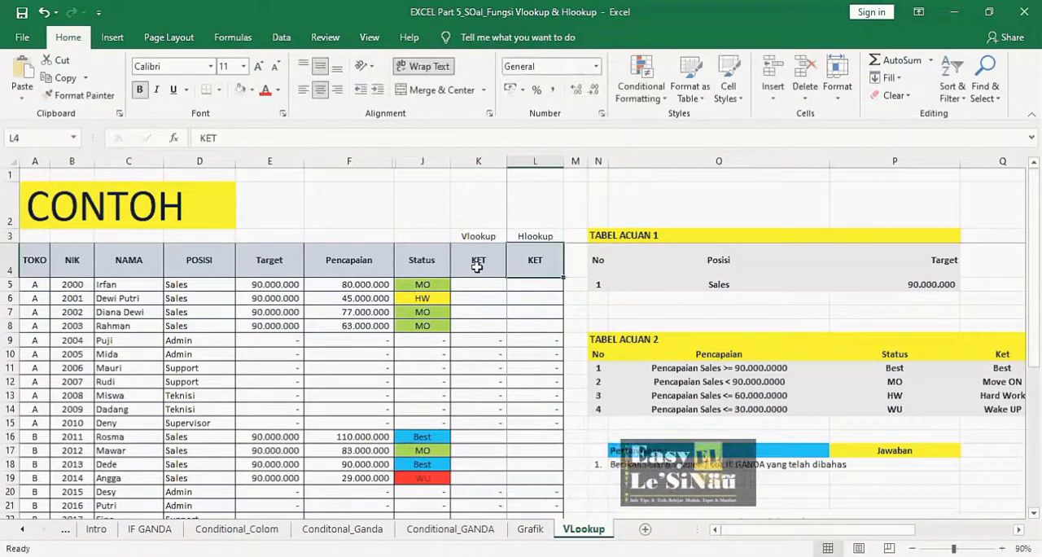
- Examine the Status and Ket columns of TABEL ACUAN 2, rows 10 to 14
left_click(1019, 530)
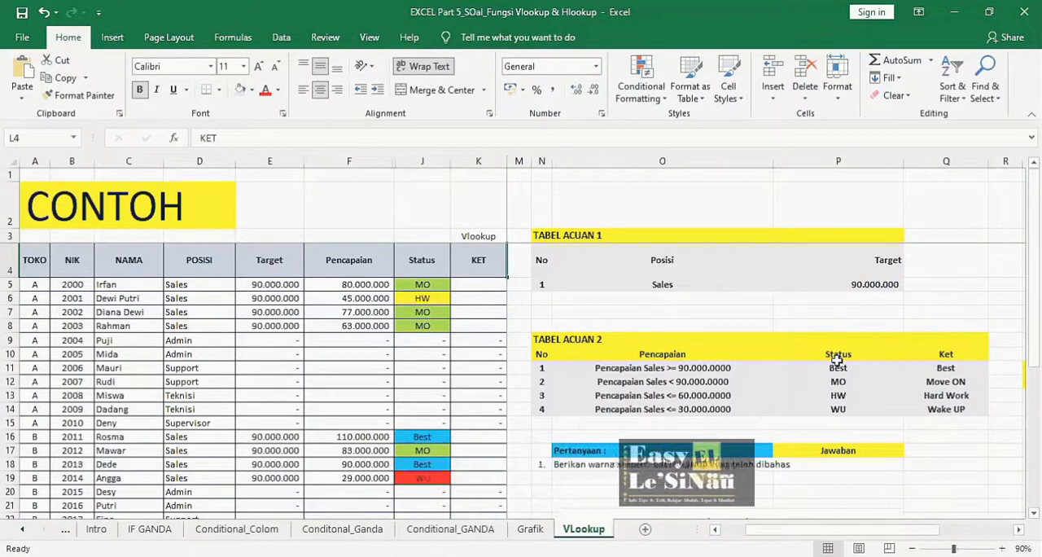
left_click_drag(838, 355, 842, 403)
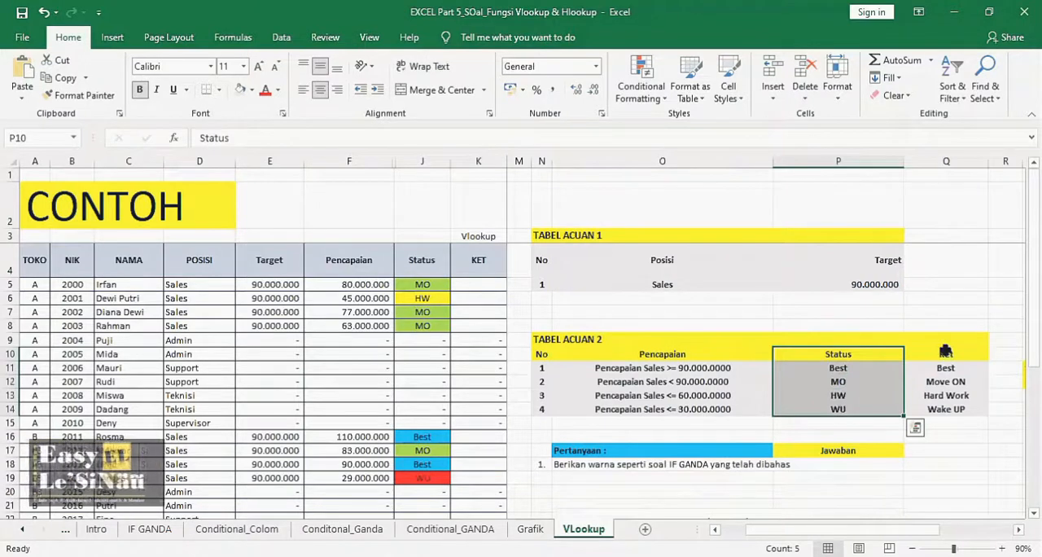
left_click_drag(945, 353, 945, 409)
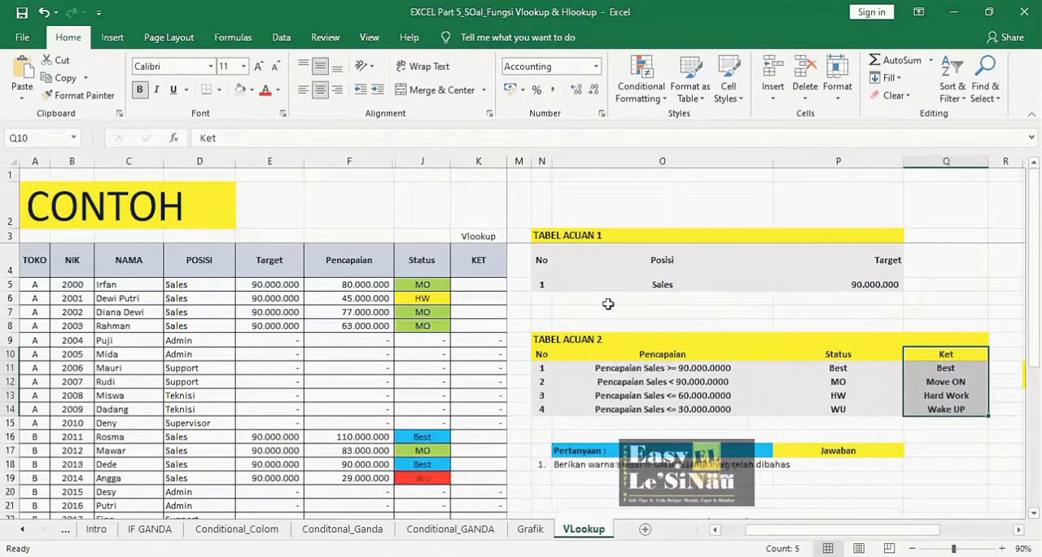
left_click(847, 353)
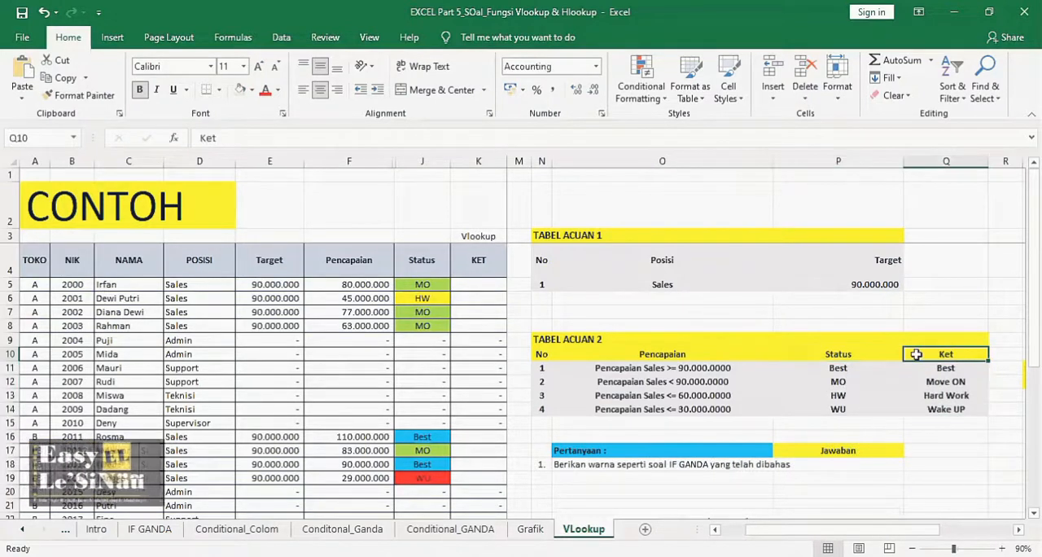
left_click_drag(865, 356, 864, 405)
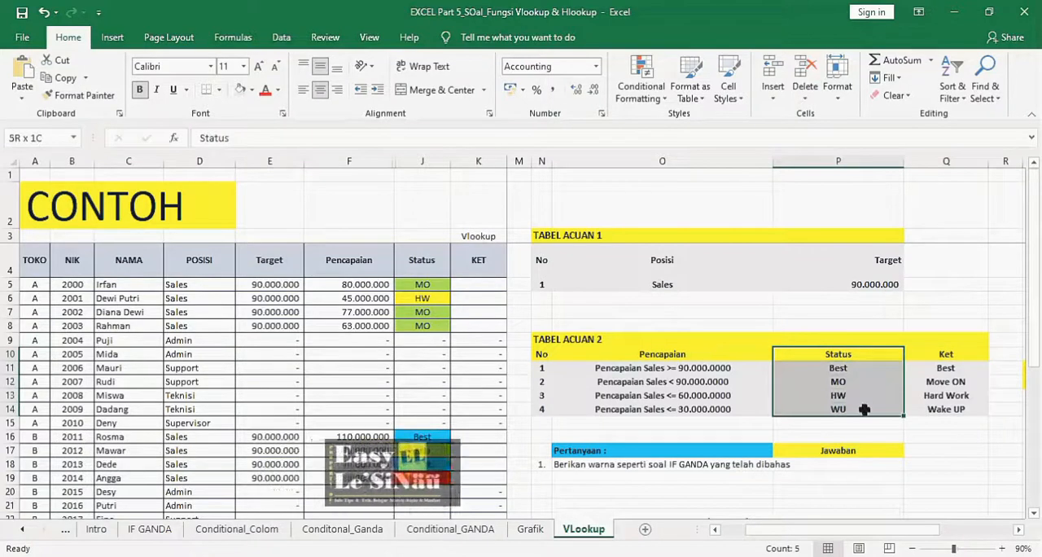
left_click_drag(946, 353, 944, 405)
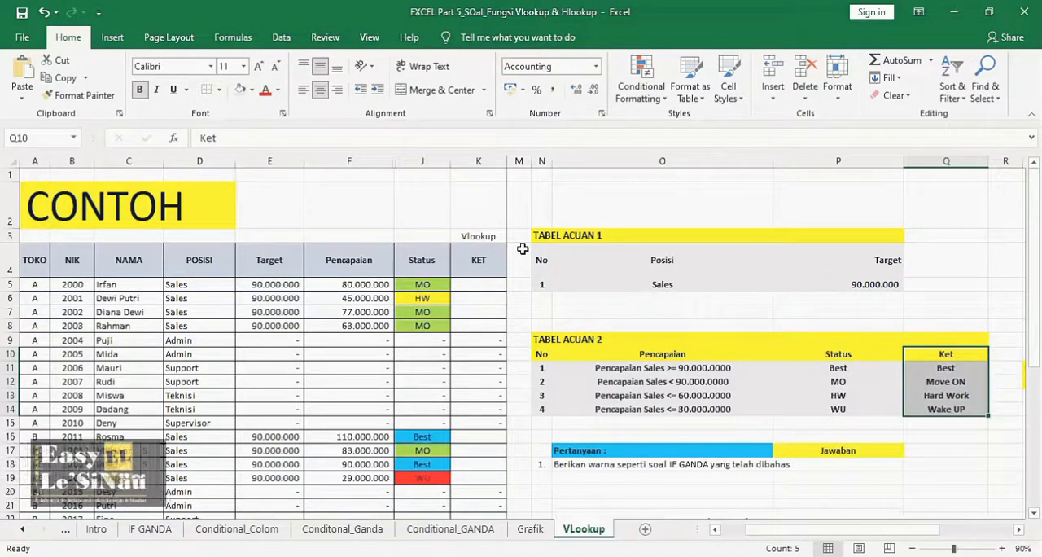
- Begin a VLOOKUP formula in K5 with the Status cell J5 as the lookup value
left_click(478, 284)
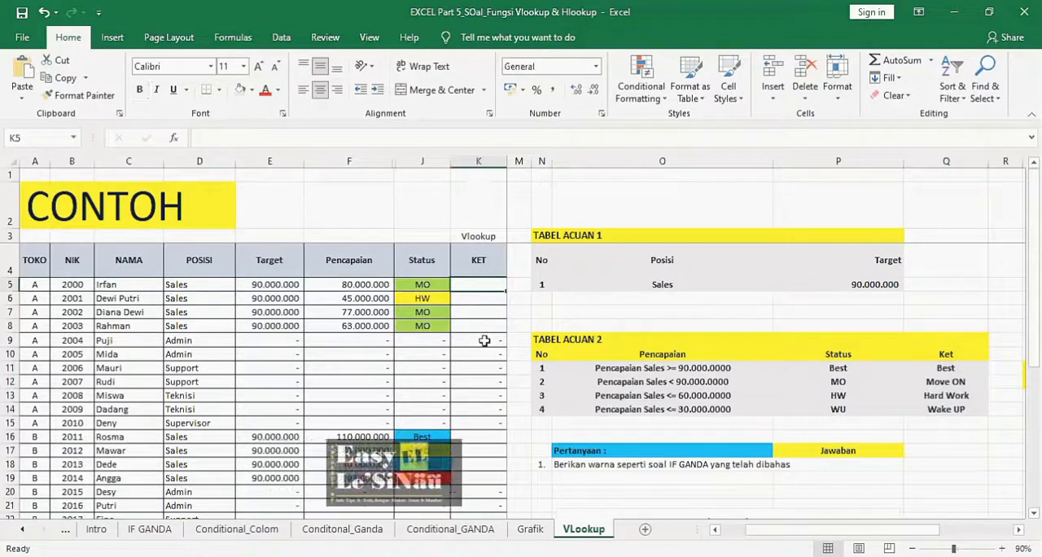
type("Vlookup")
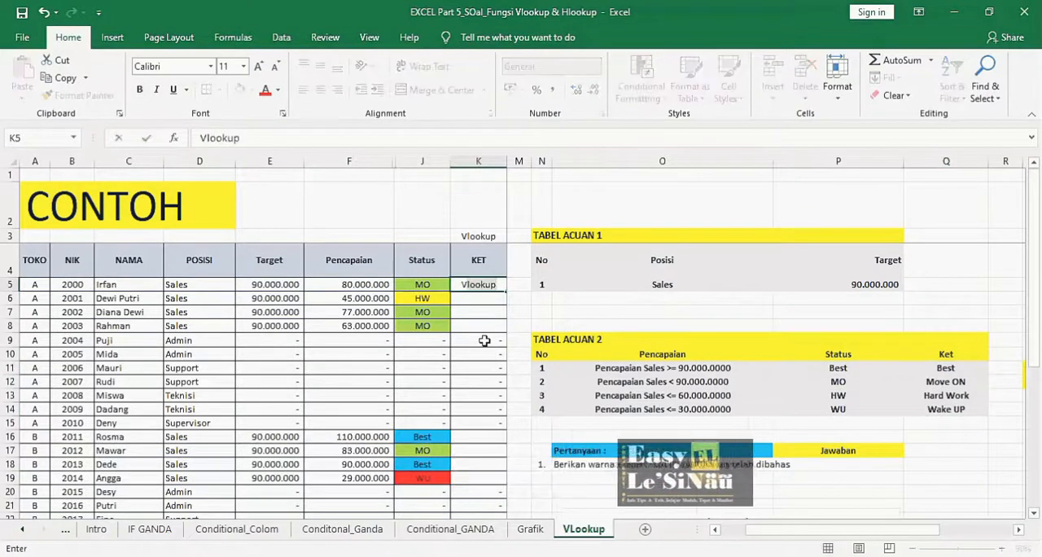
key("BackSpace")
key("BackSpace")
key("BackSpace")
key("BackSpace")
key("BackSpace")
key("BackSpace")
key("BackSpace")
type("=")
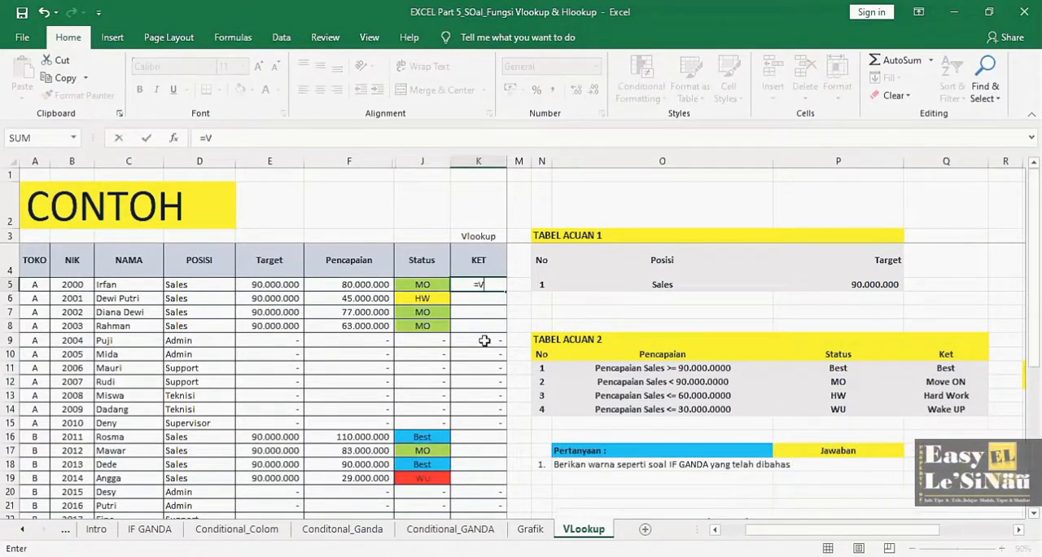
type("Vlookup")
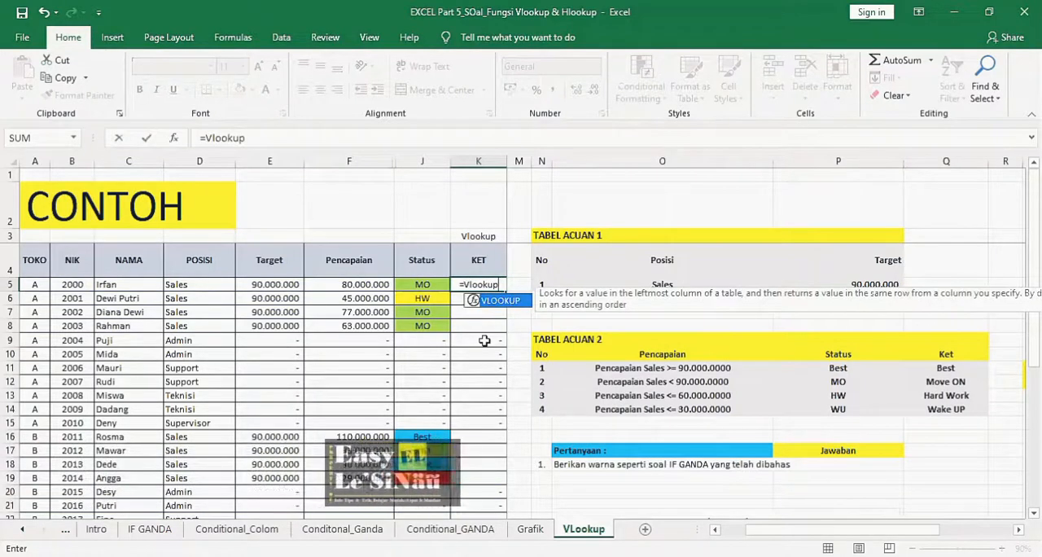
type("(")
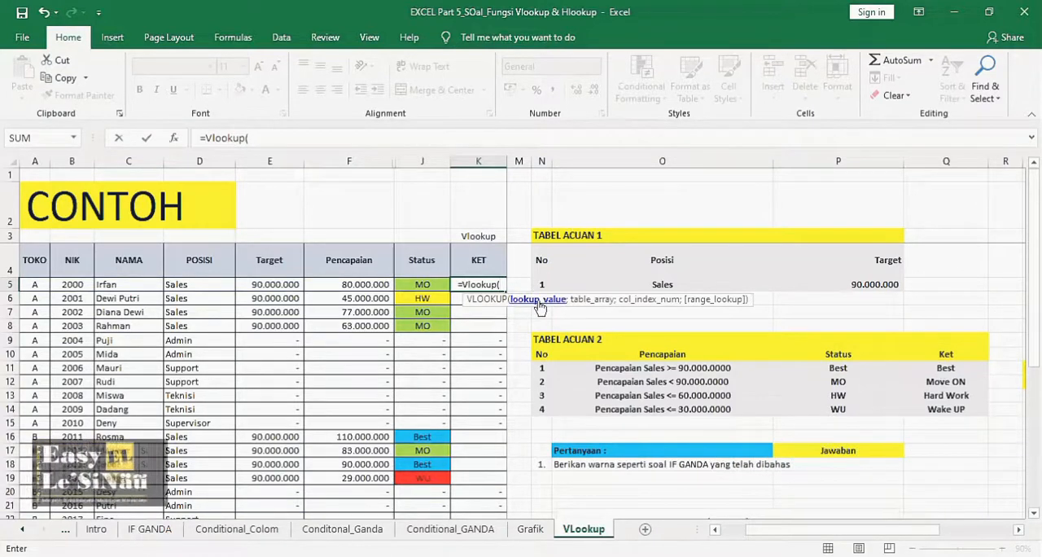
left_click(434, 284)
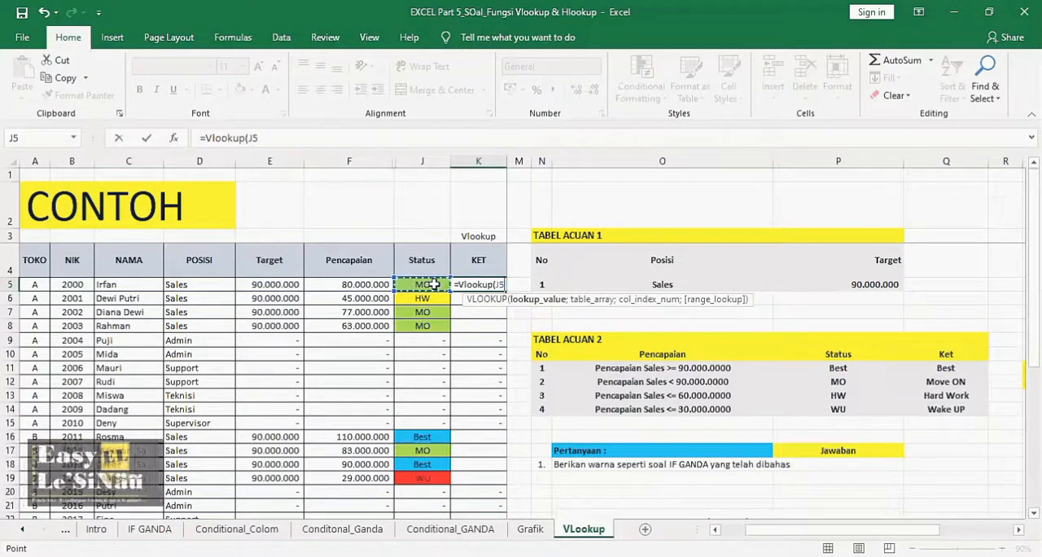
type(";")
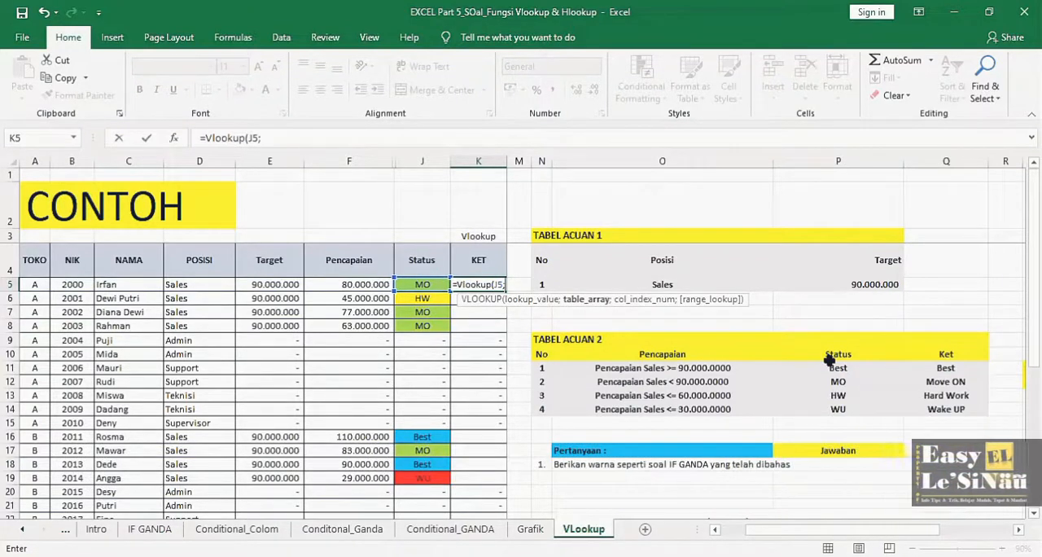
- Complete the K5 VLOOKUP with table range P10:Q14, column index 2 and exact match False, and check it against TABEL ACUAN 2
left_click_drag(837, 352, 942, 415)
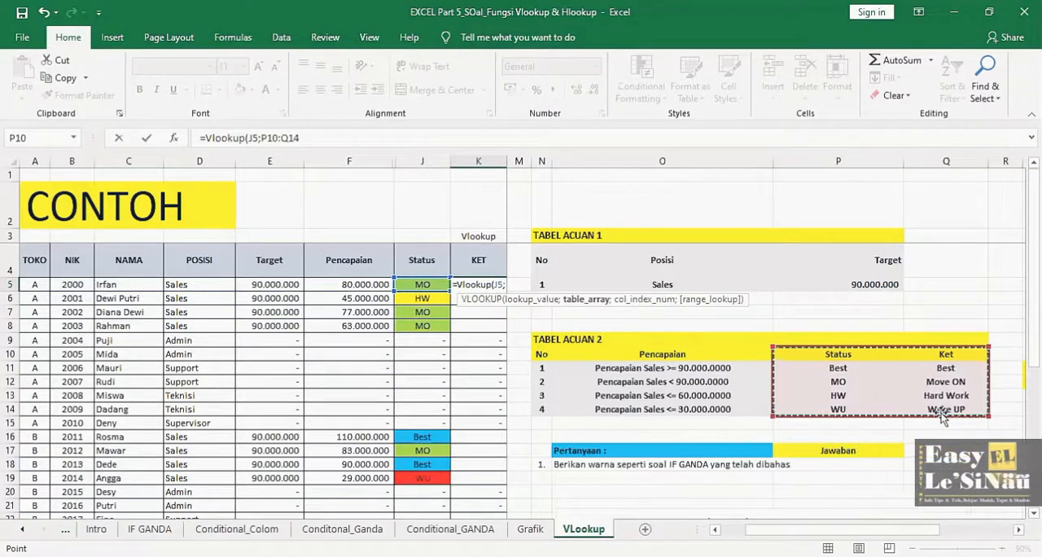
type(";")
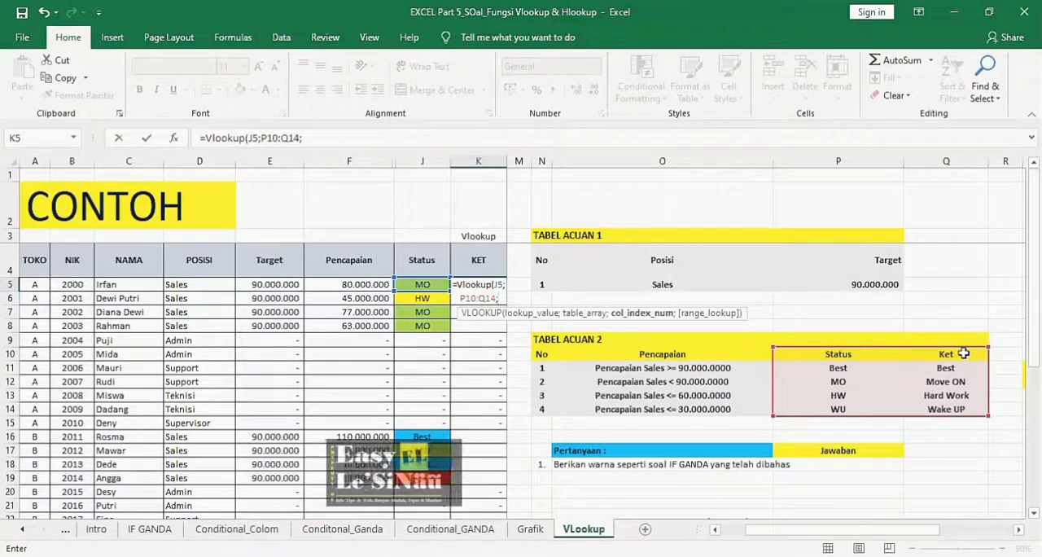
type("2")
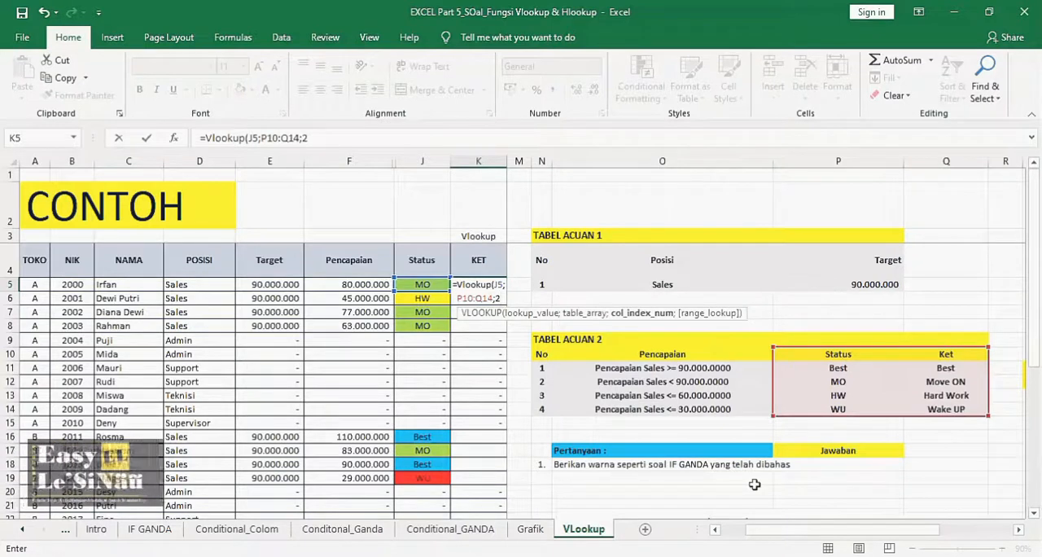
type(";")
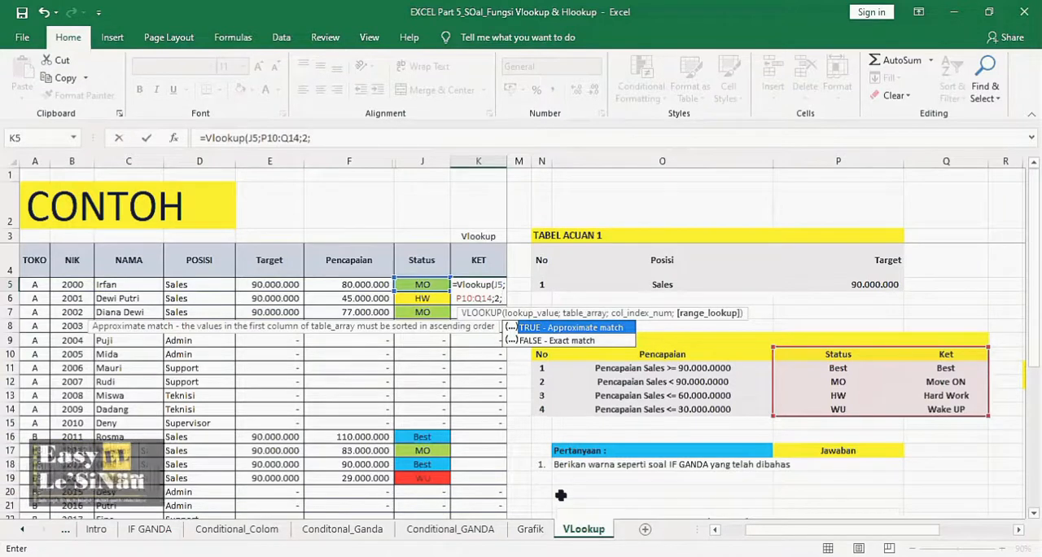
type("F")
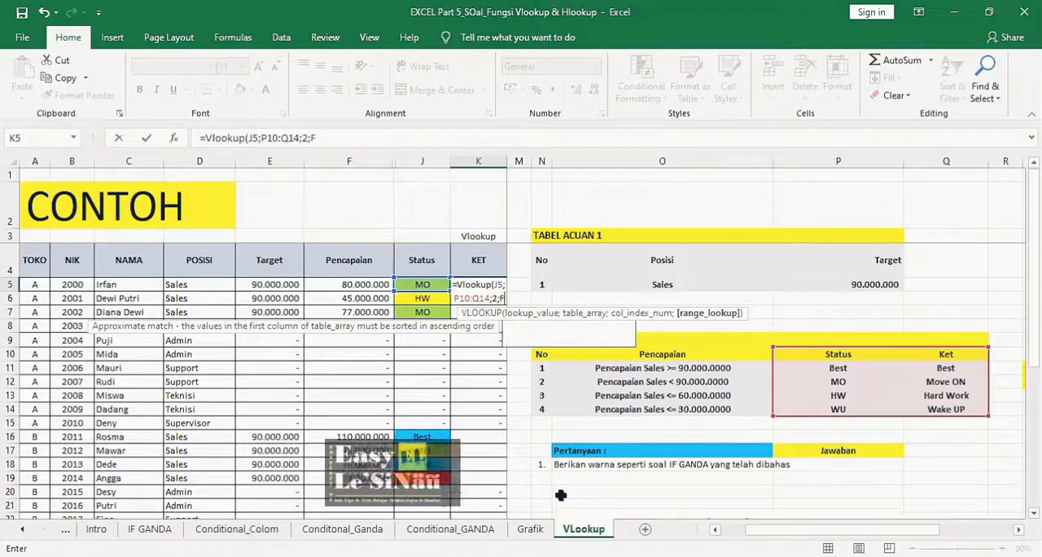
type("alse")
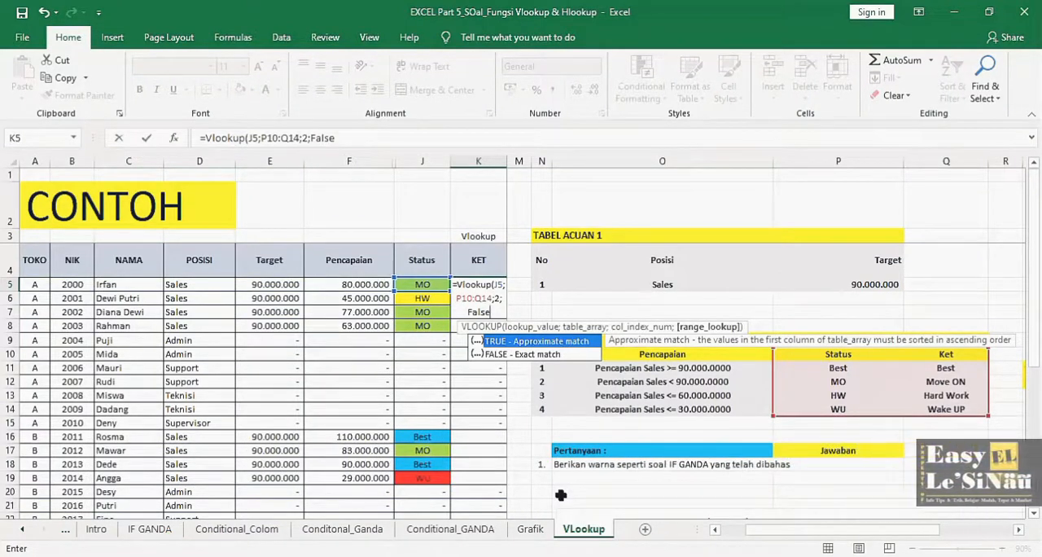
type(")")
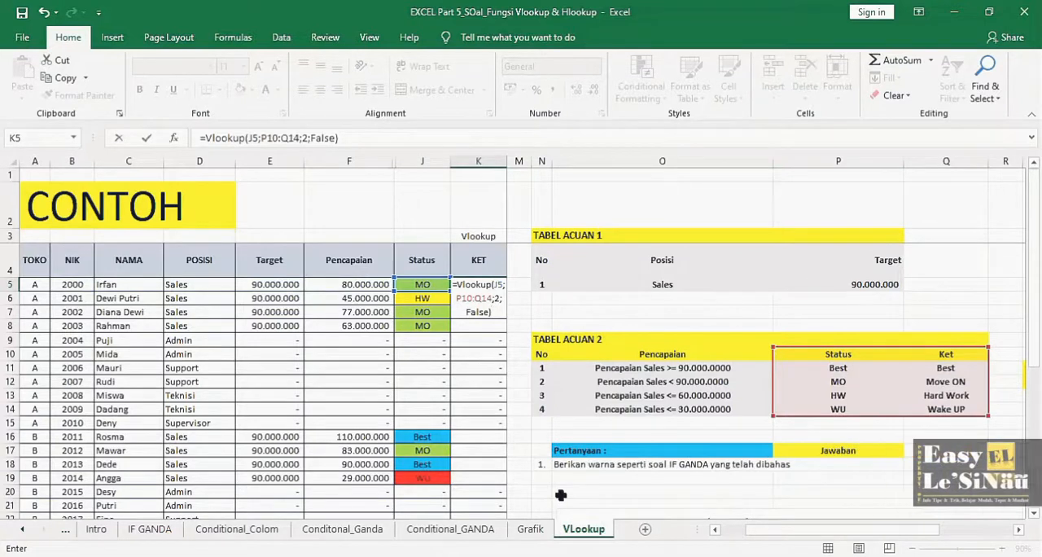
key("Return")
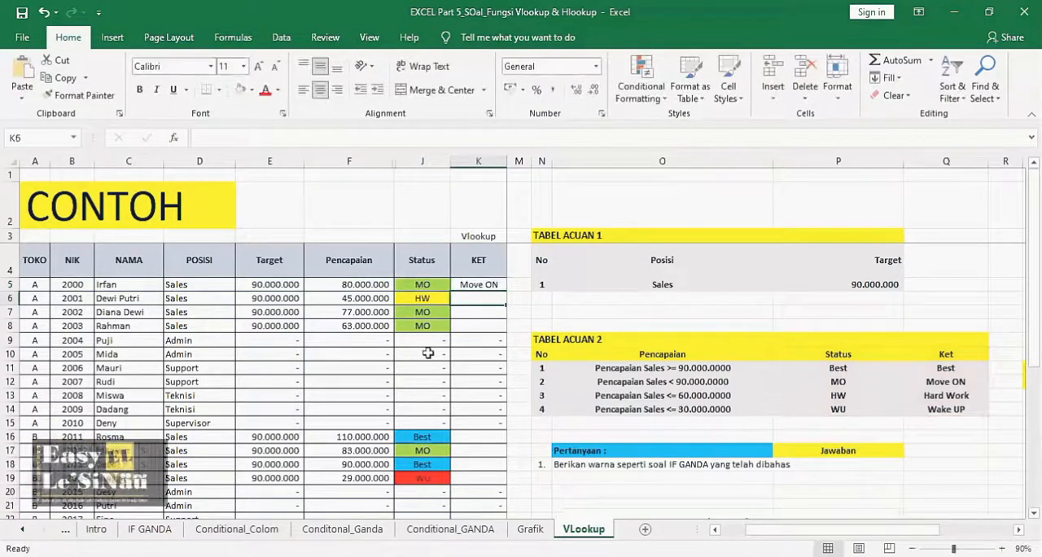
left_click(426, 286)
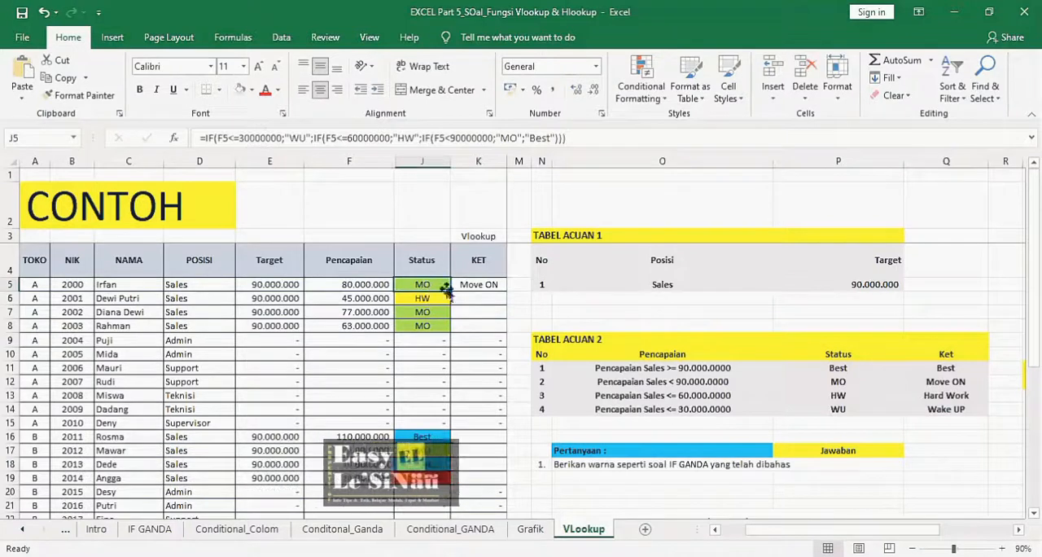
left_click(848, 381)
left_click(920, 381)
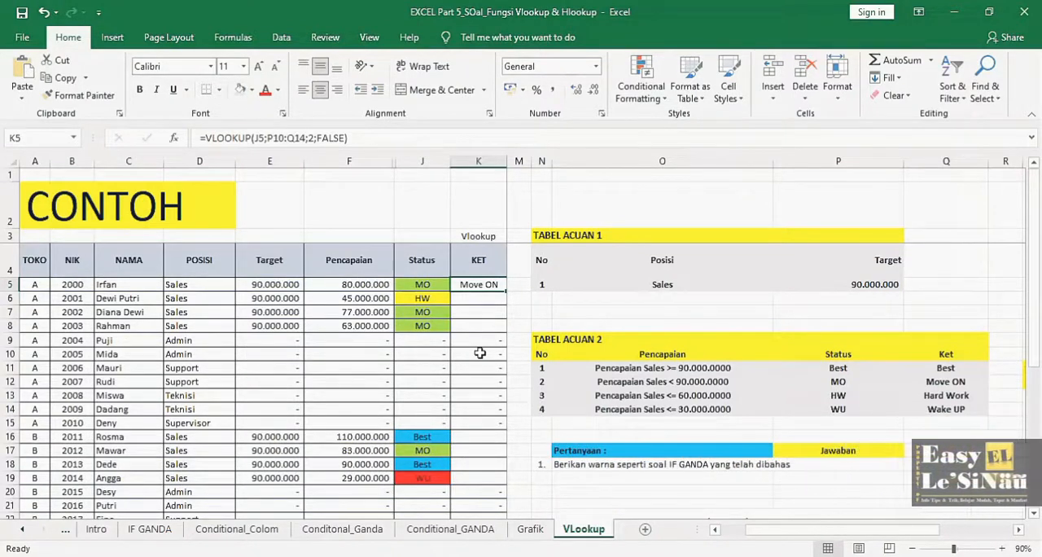
- Make the table range in the K5 VLOOKUP formula absolute as $P$10:$Q$14
key("F2")
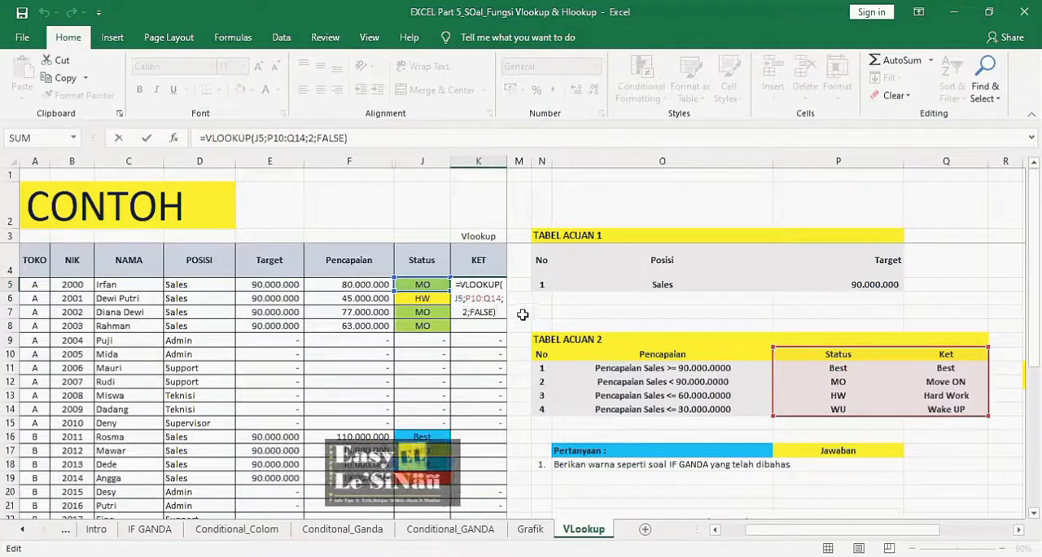
left_click(474, 298)
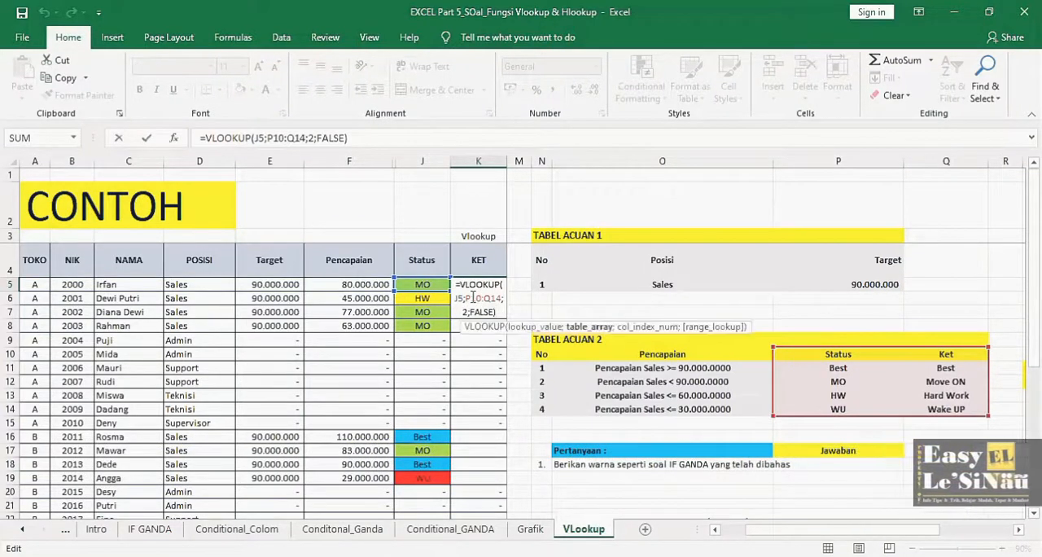
key("F4")
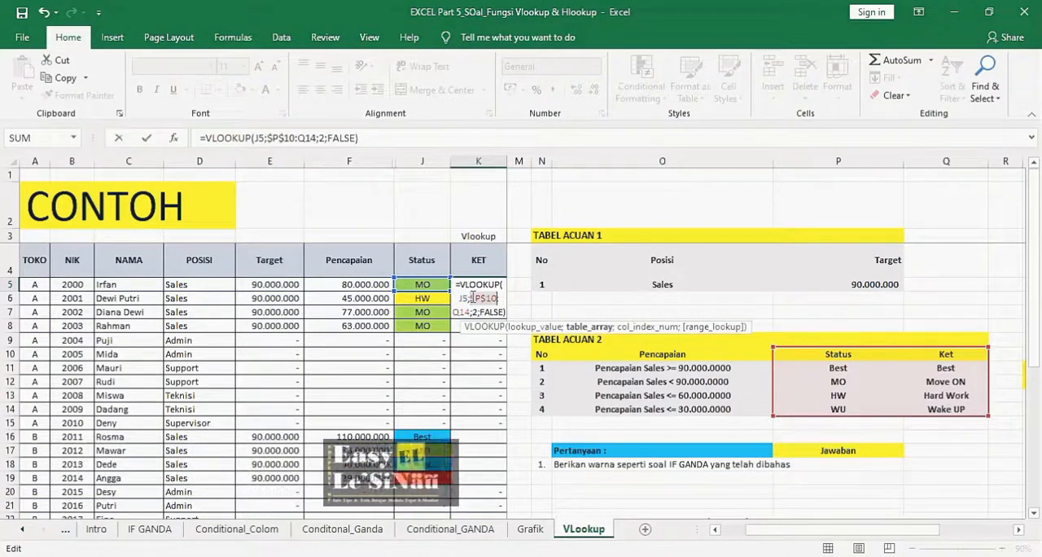
key("Right")
key("Right")
key("Right")
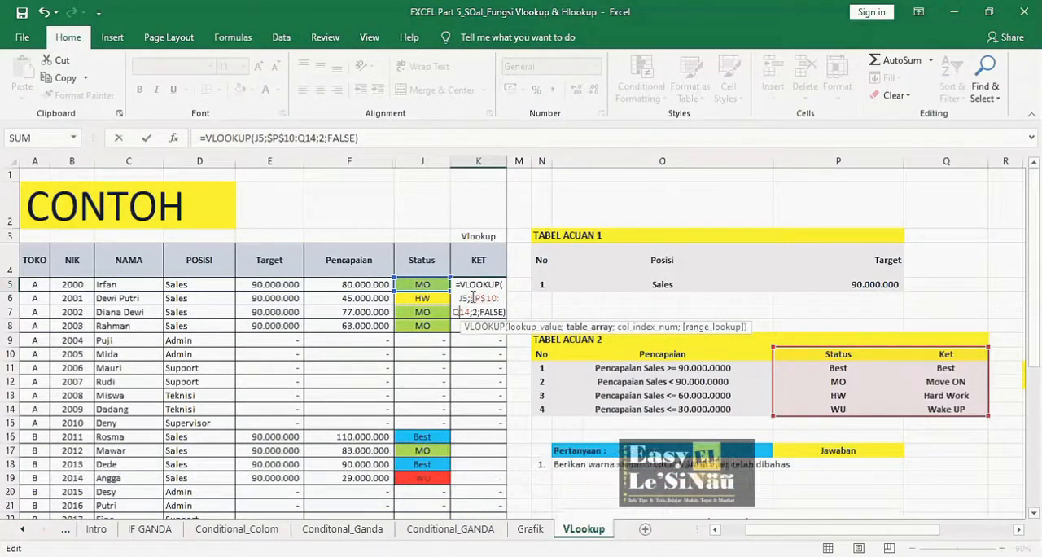
key("F4")
key("Return")
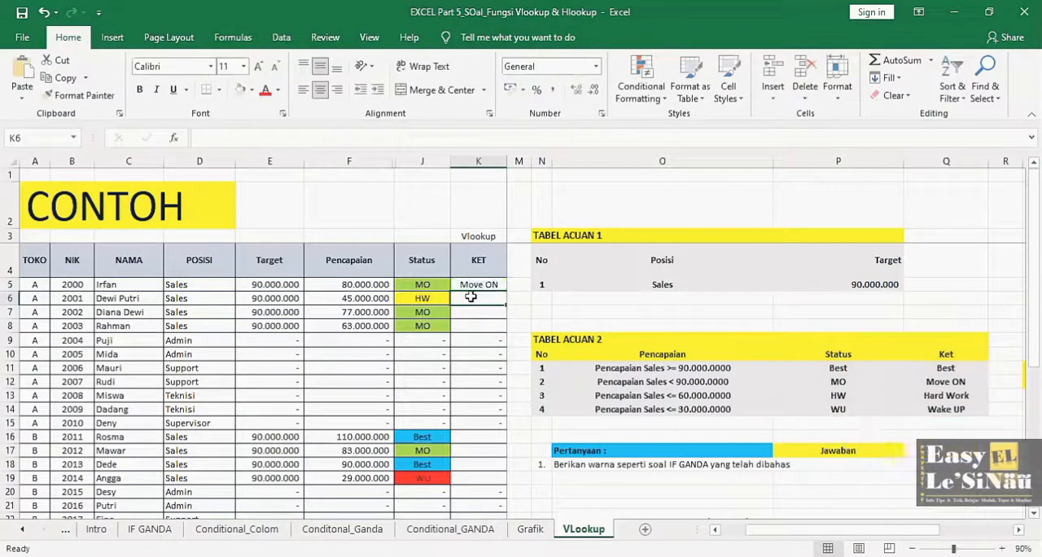
- Copy the K5 VLOOKUP formula down to K8 for the store A salespeople
key("ctrl+c")
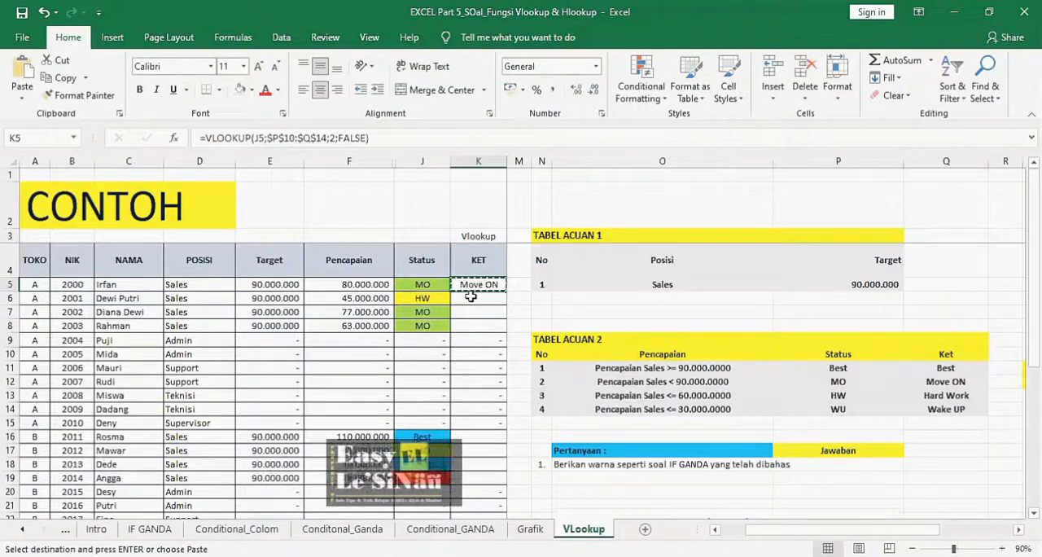
key("shift+Down")
key("shift+Down")
key("shift+Down")
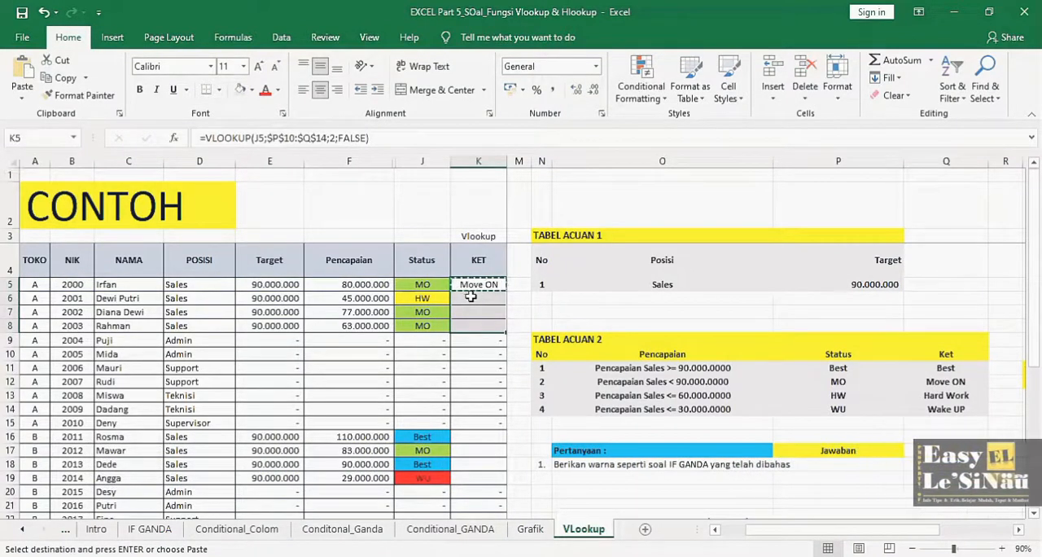
- Paste the copied VLOOKUP formula into K16:K19 and K27:K30 for the salespeople of stores B and C
key("Down")
key("Down")
key("Down")
key("Down")
key("Down")
key("Down")
key("Down")
key("Down")
key("Down")
key("Down")
key("Down")
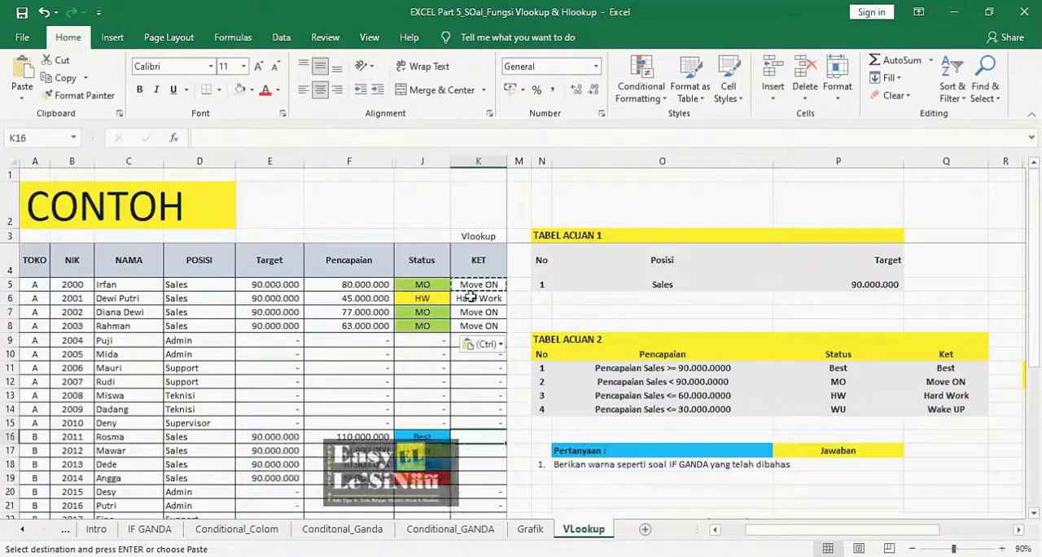
key("ctrl+v")
key("Down")
key("Down")
key("Down")
key("Down")
key("Down")
key("Down")
key("Down")
key("Down")
key("Down")
key("Down")
key("Down")
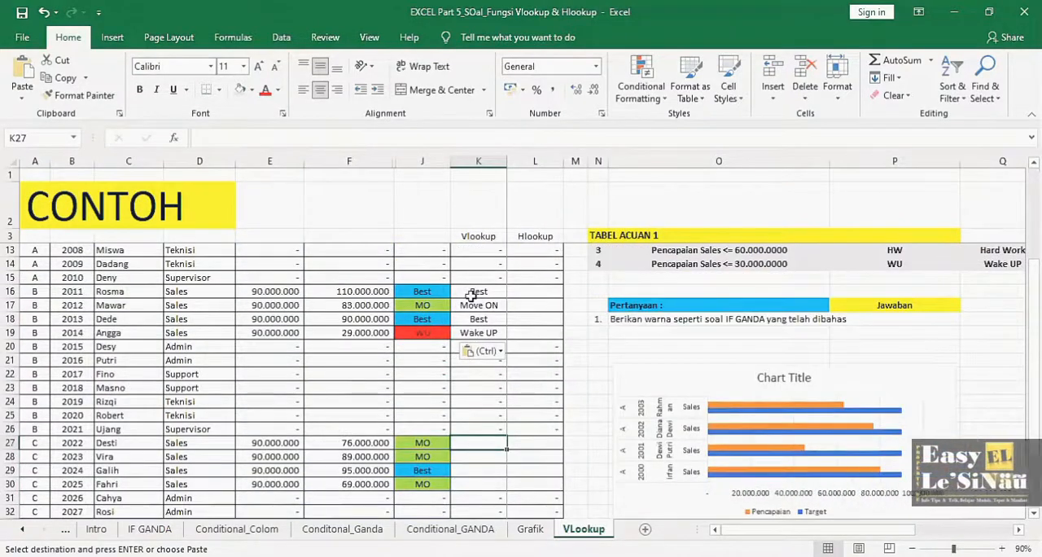
key("Down")
key("Down")
key("Down")
key("Down")
key("Down")
key("Down")
key("Down")
key("Down")
key("Down")
key("Down")
key("Down")
key("Down")
key("Down")
key("Up")
key("Up")
key("Up")
key("Up")
key("Up")
key("Up")
key("Up")
key("Up")
key("Up")
key("Up")
key("Up")
key("Up")
key("Up")
key("Up")
key("Up")
key("Up")
key("Up")
key("Up")
key("Up")
key("Up")
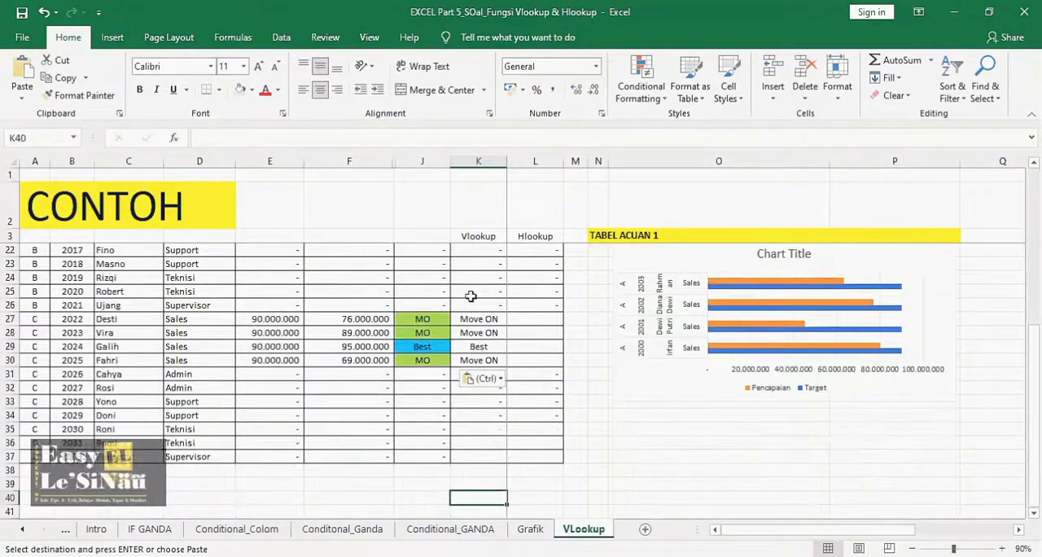
- Review the filled Vlookup KET column and examine the horizontal Status and Ket reference table in S11:W12
left_click(471, 288)
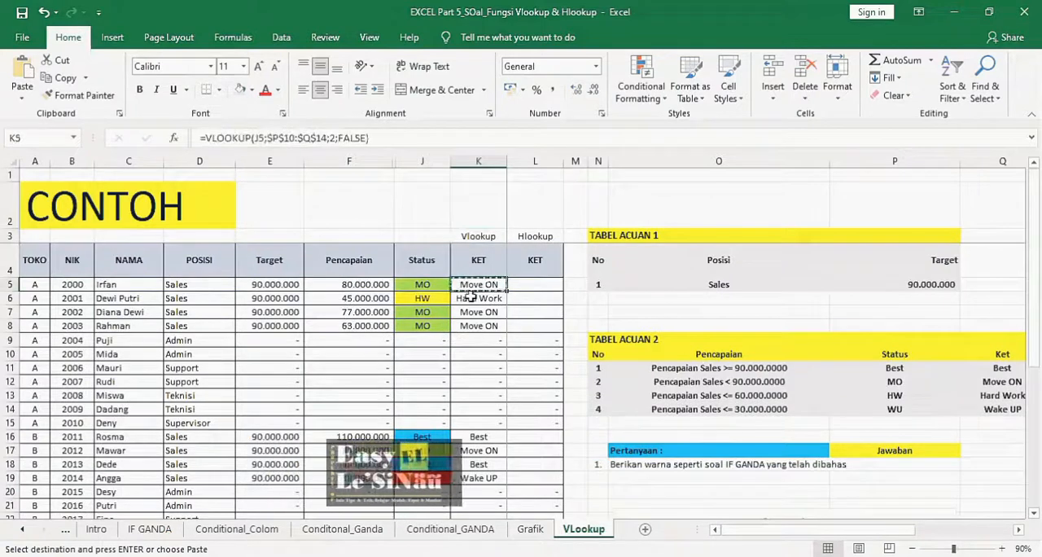
double_click(543, 209)
left_click(677, 173)
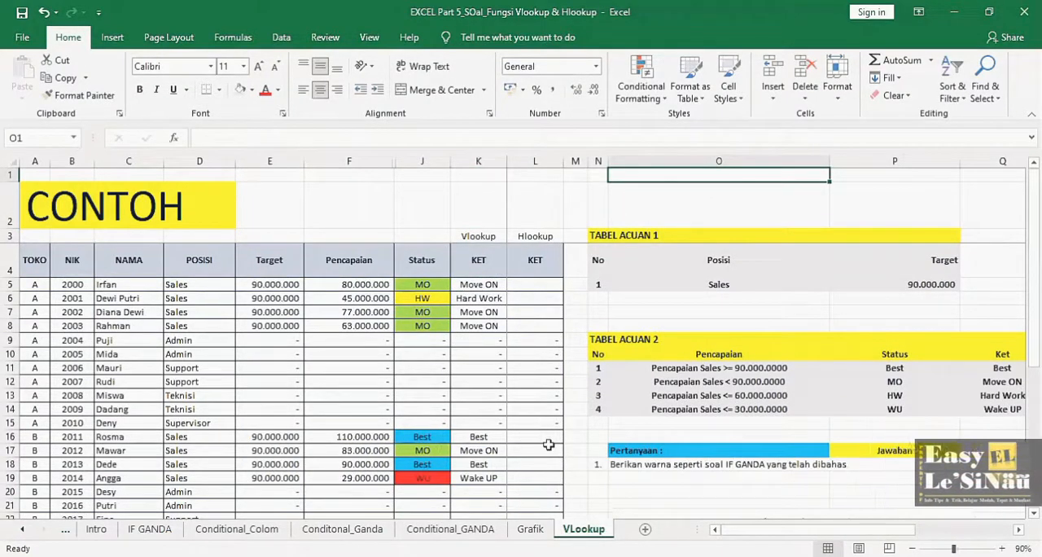
left_click(496, 481)
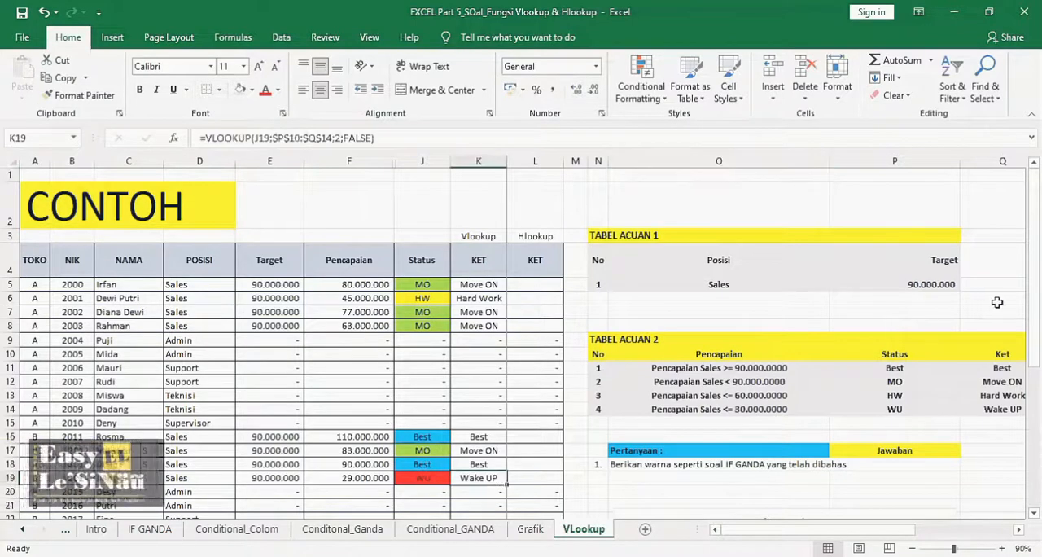
scroll(474, 459, "down", 4)
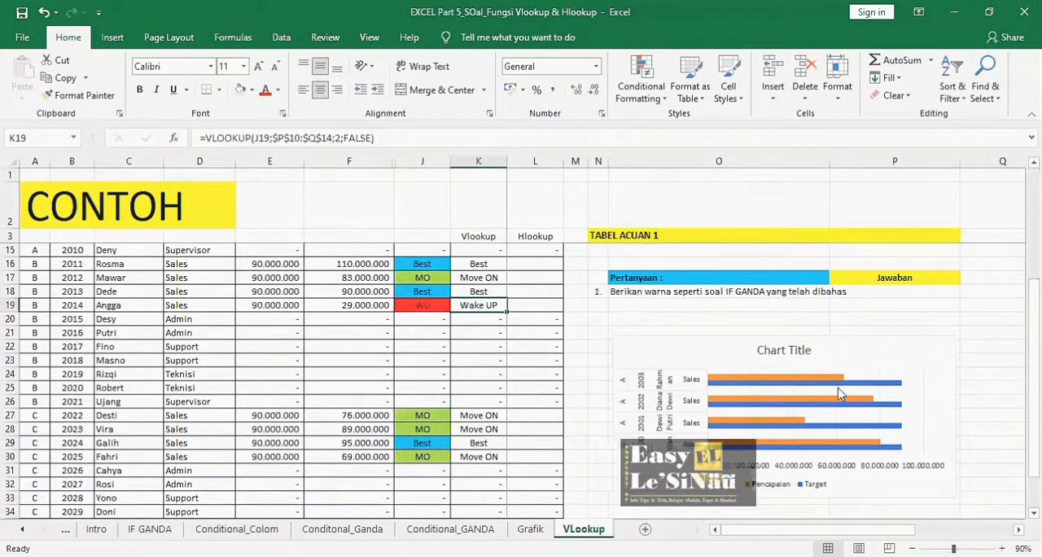
scroll(282, 380, "up", 4)
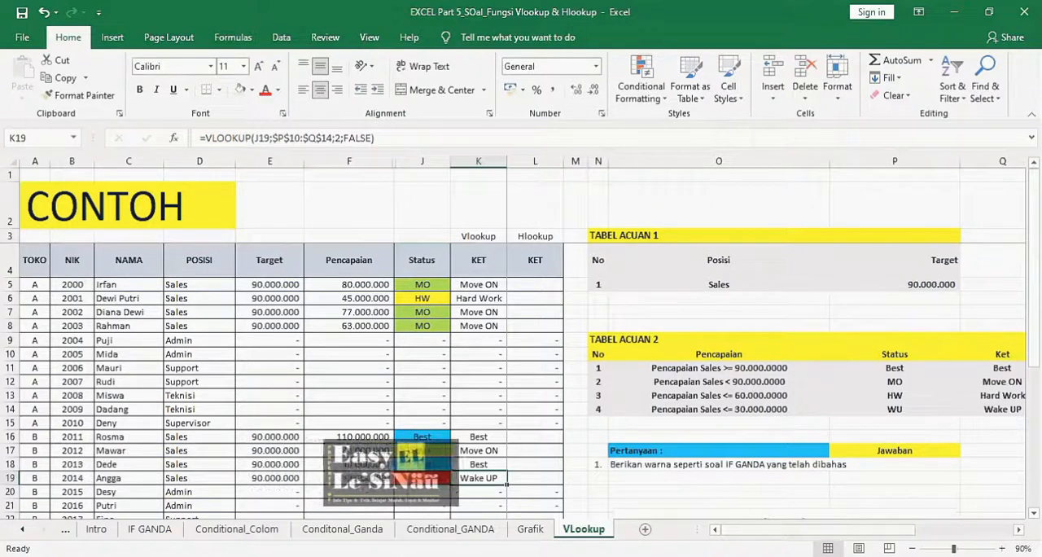
left_click_drag(779, 530, 961, 510)
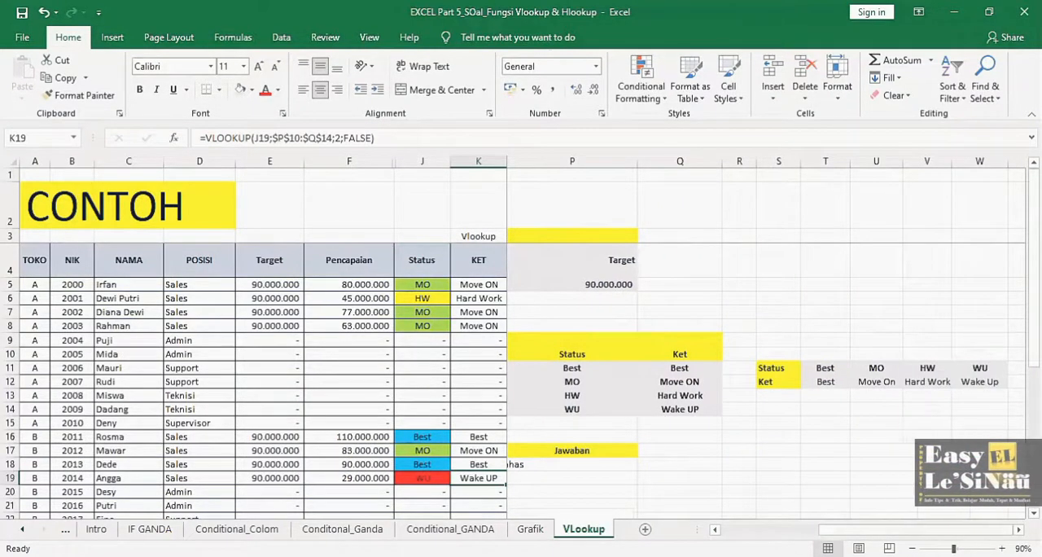
scroll(958, 492, "right", 1)
scroll(613, 381, "right", 1)
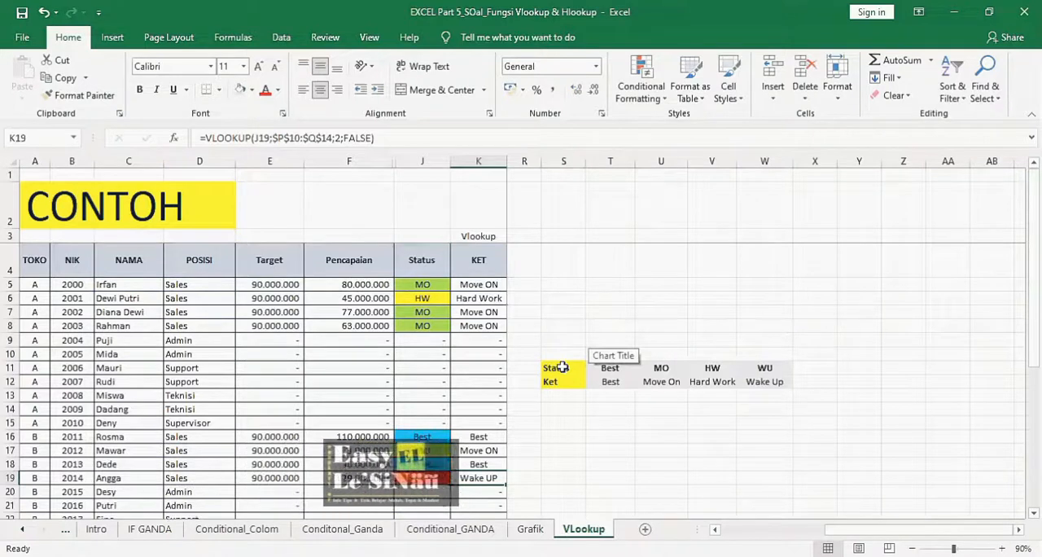
left_click_drag(562, 368, 778, 368)
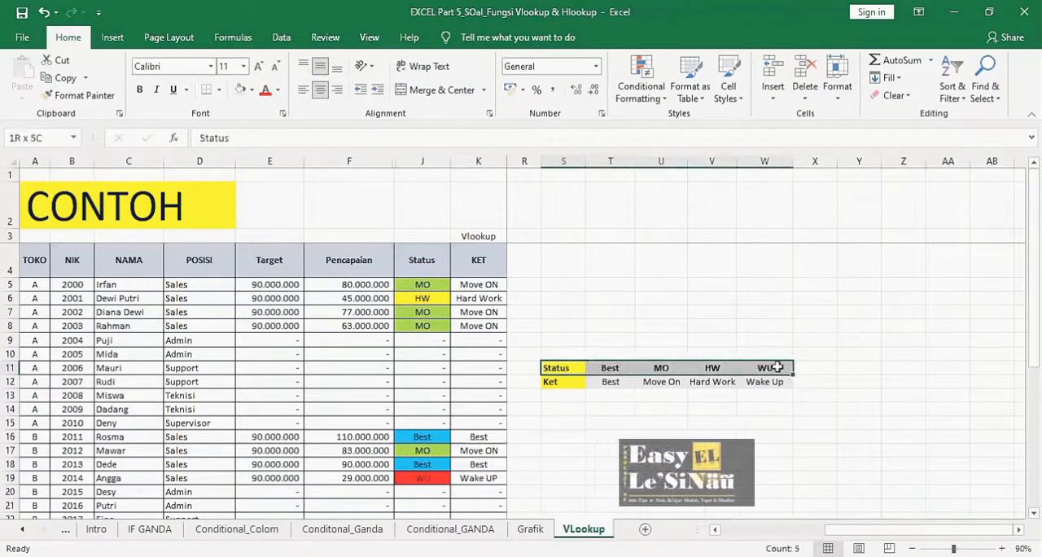
left_click_drag(552, 382, 668, 384)
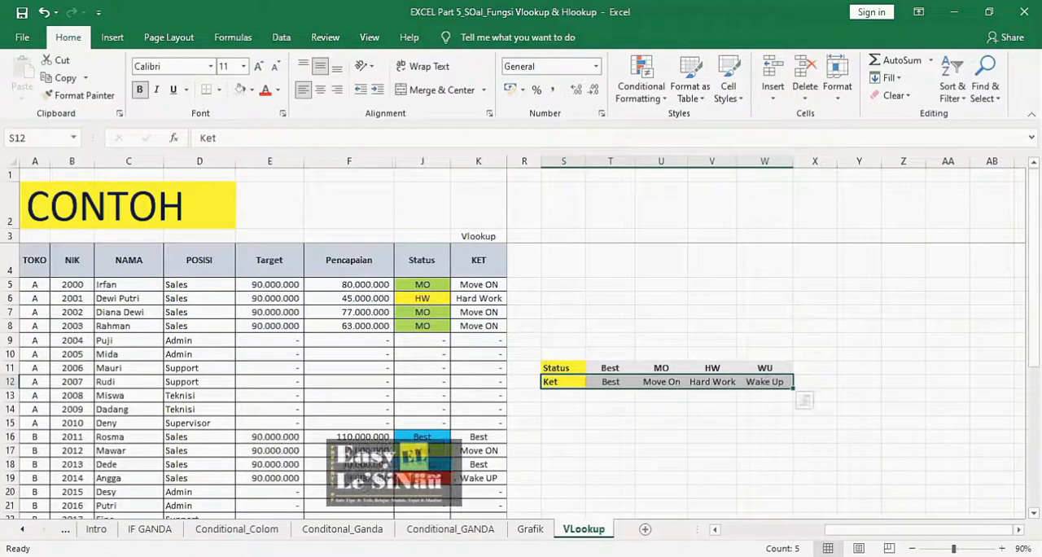
- Begin an HLOOKUP formula in L5 of the Hlookup KET column, using the status in J5 as the lookup value
left_click(715, 530)
left_click(540, 285)
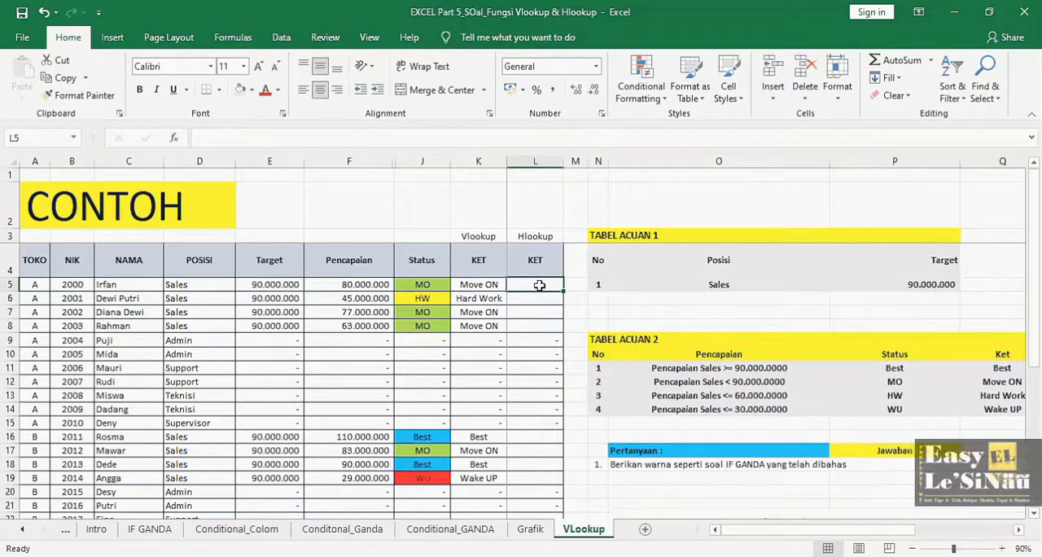
type("=")
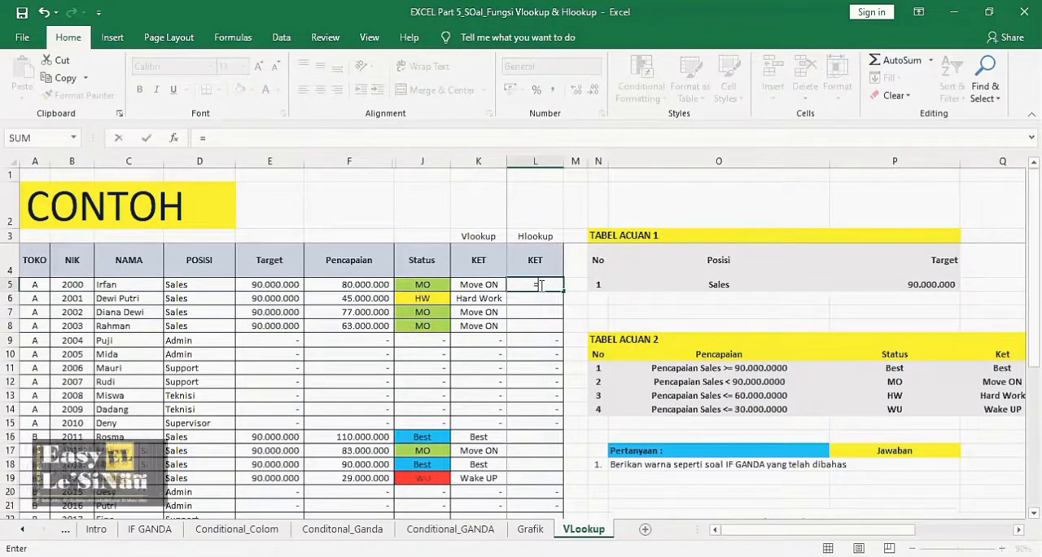
type("Hlookup")
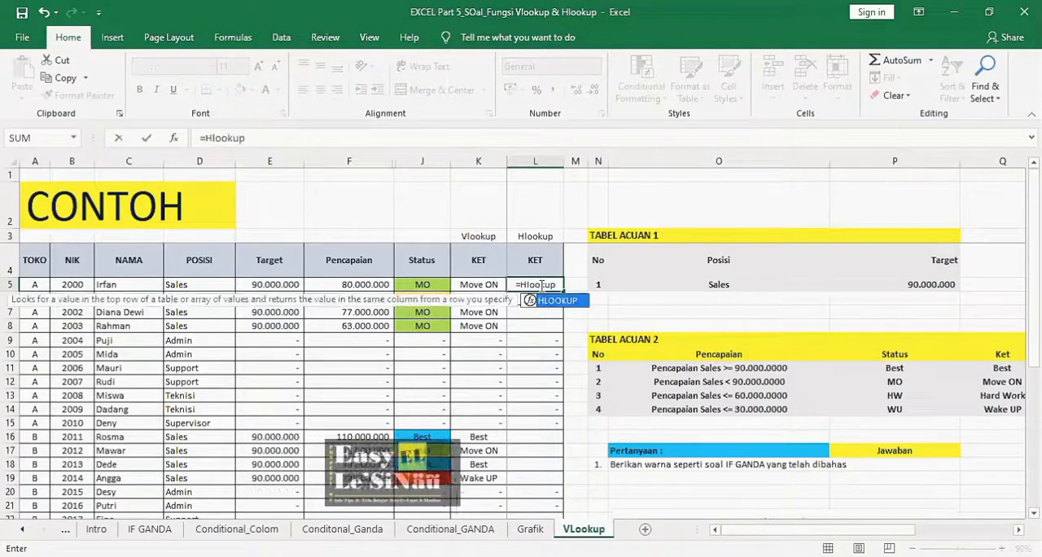
type("(")
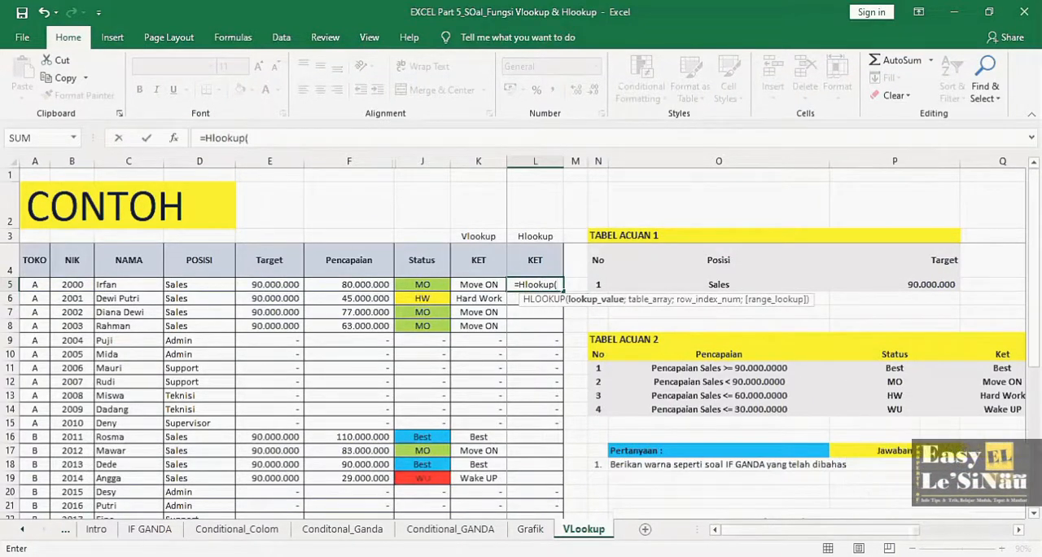
mouse_move(770, 530)
left_mouse_down()
mouse_move(868, 531)
mouse_move(770, 530)
left_mouse_up()
left_click(416, 284)
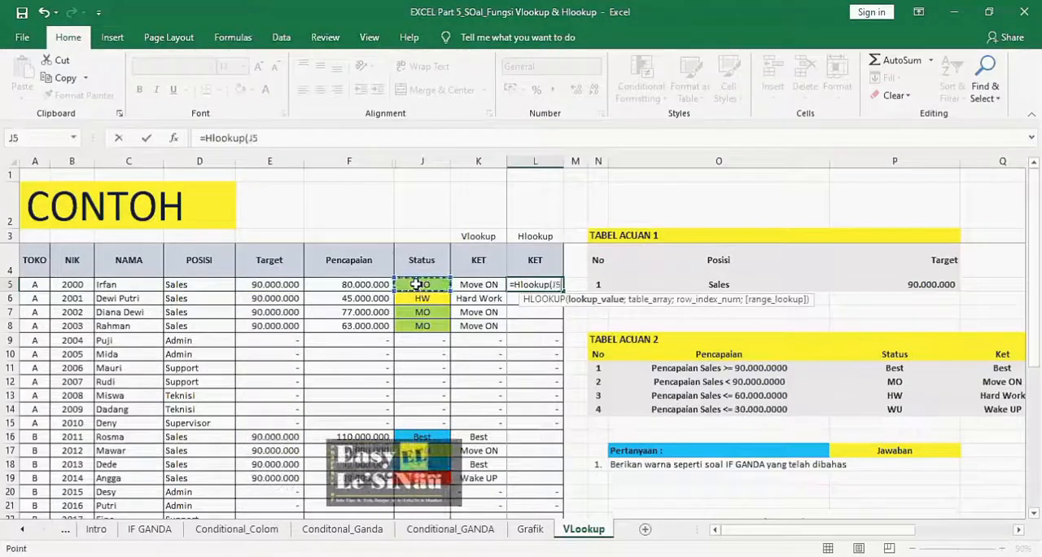
type(";")
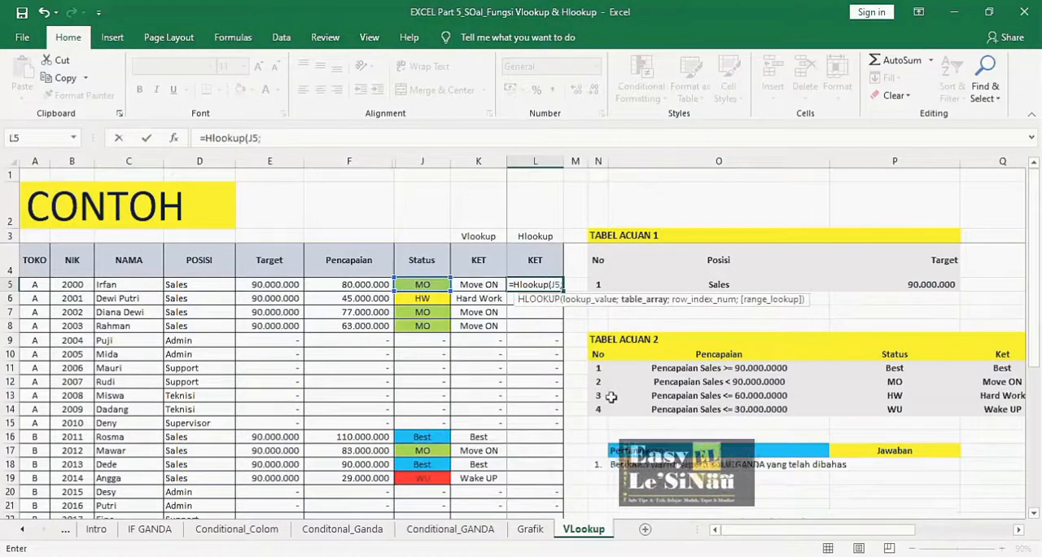
- Complete the L5 HLOOKUP formula with table range S11:W12, row index 2 and FALSE for an exact match
left_click_drag(756, 530, 944, 522)
left_click_drag(778, 368, 975, 382)
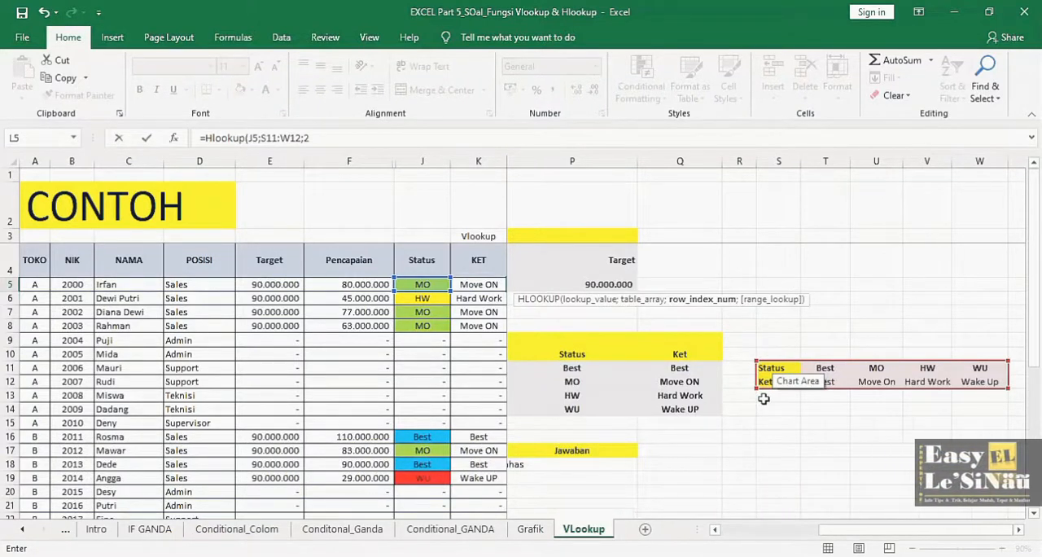
type(";")
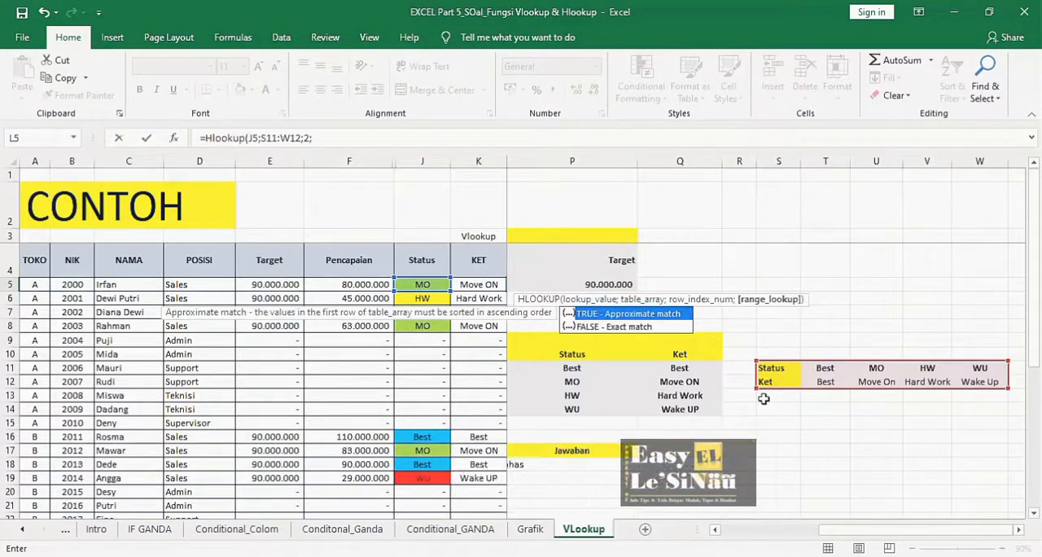
type("F")
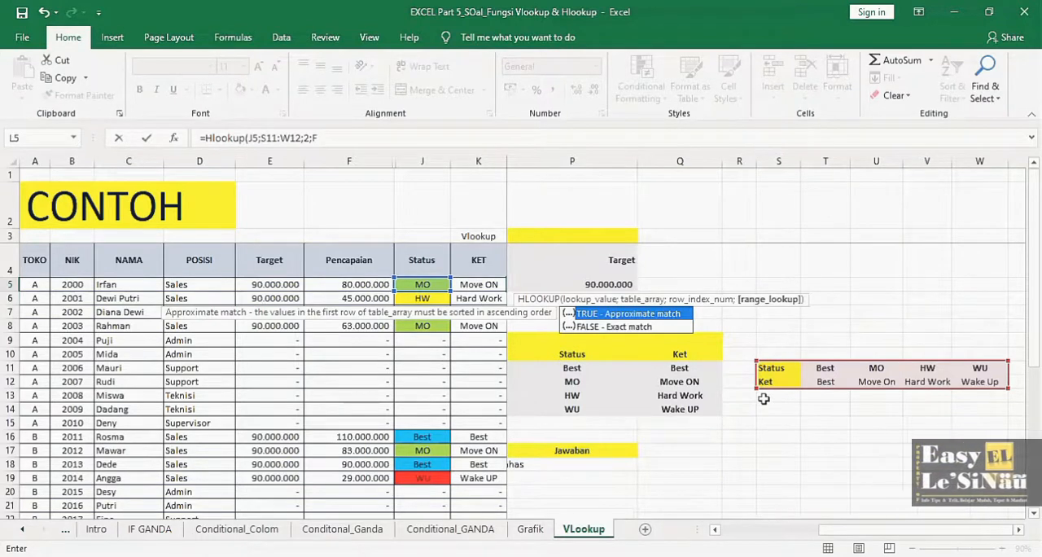
type("alse)")
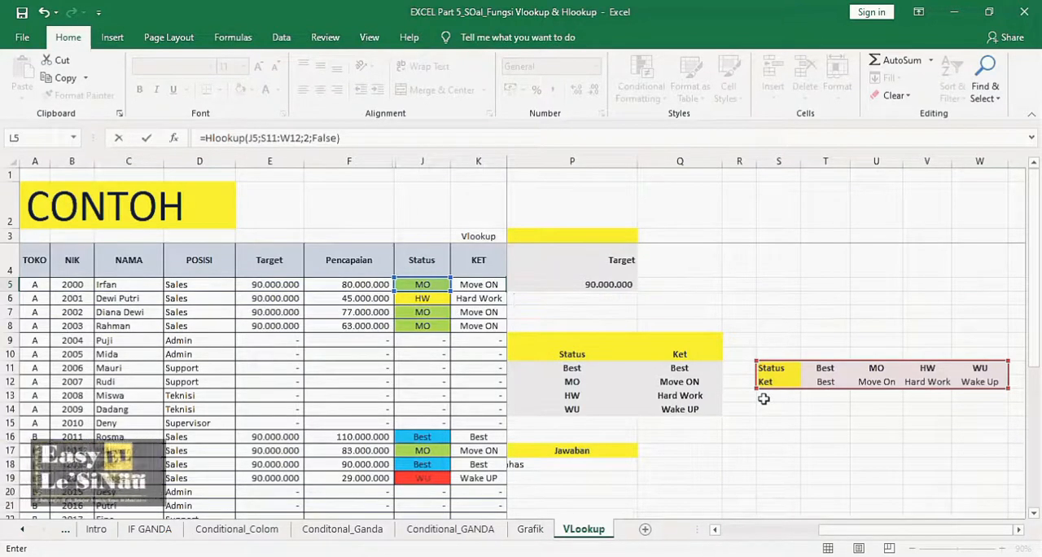
key("Return")
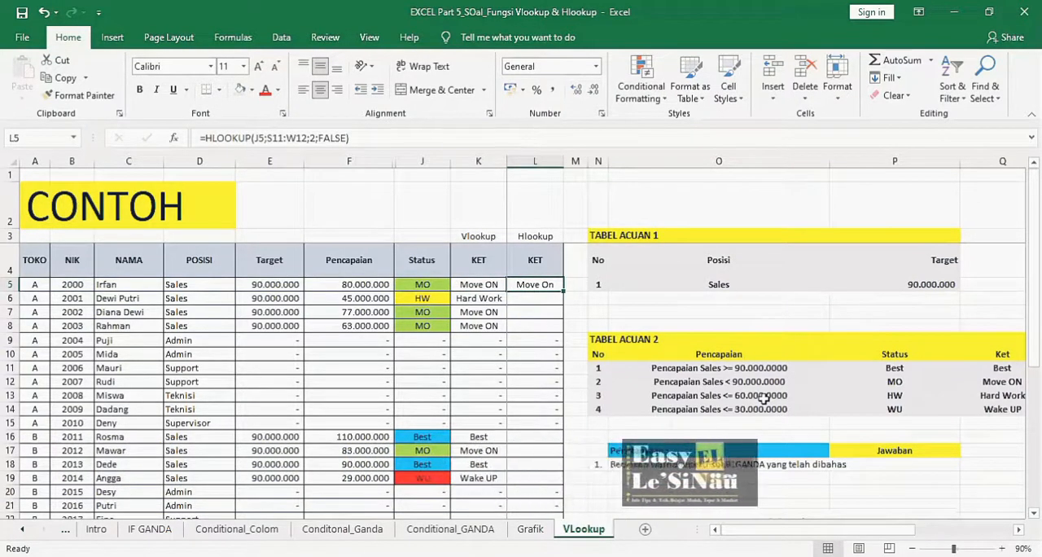
- Make the table range in the L5 HLOOKUP formula absolute as $S$11:$W$12
key("F2")
key("Up")
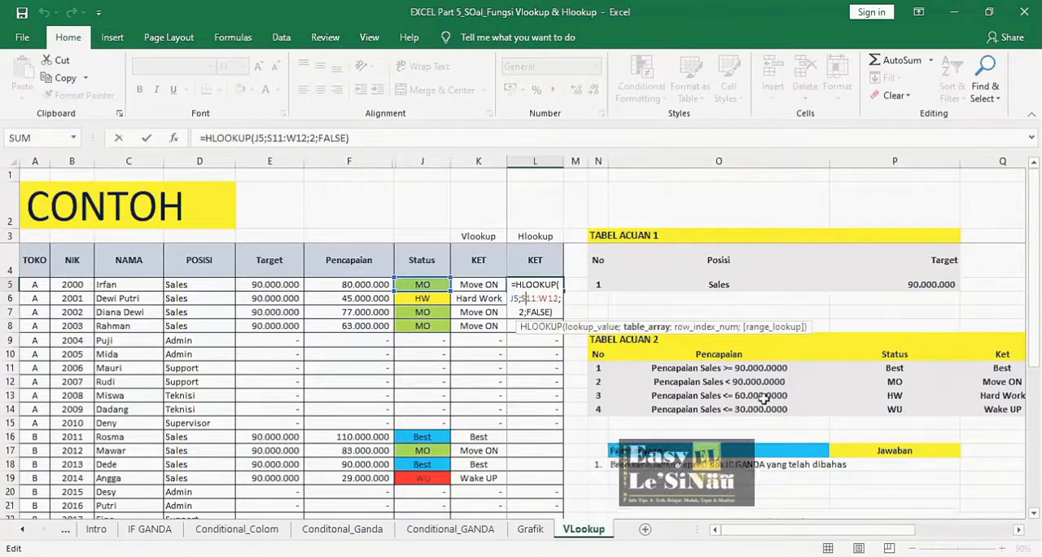
key("F4")
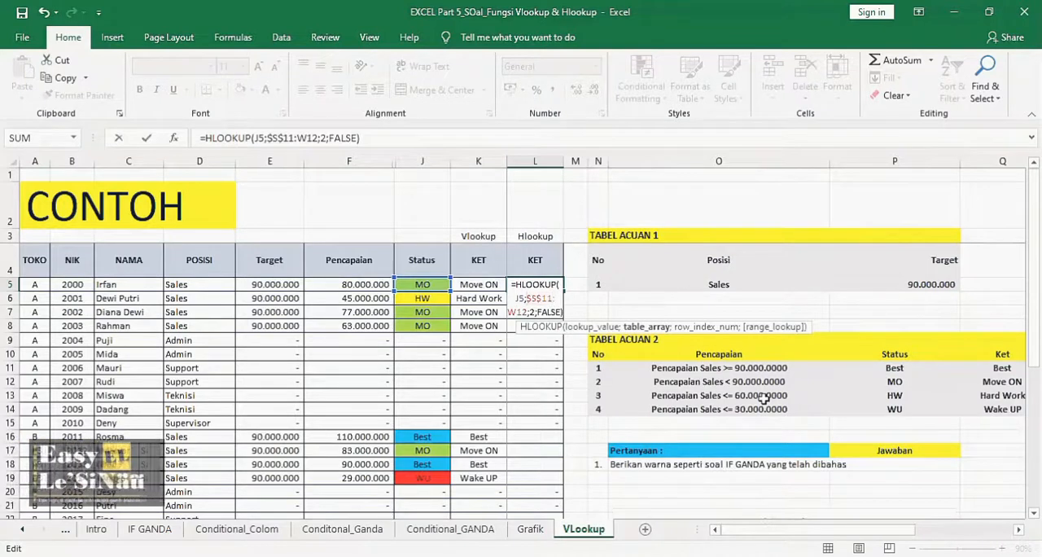
key("F4")
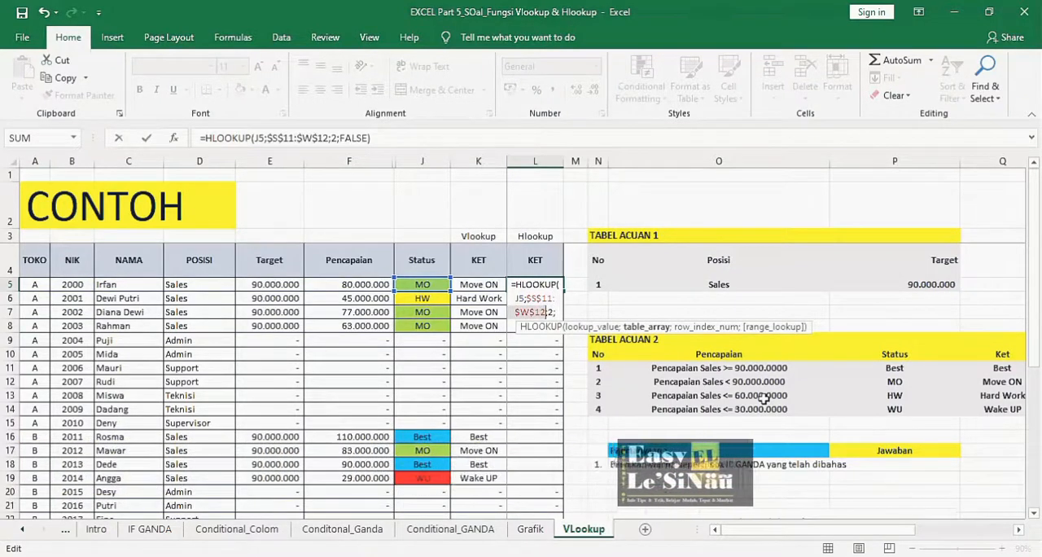
key("Return")
- Copy the L5 HLOOKUP formula down to L8 for the store A salespeople
key("Up")
key("ctrl+c")
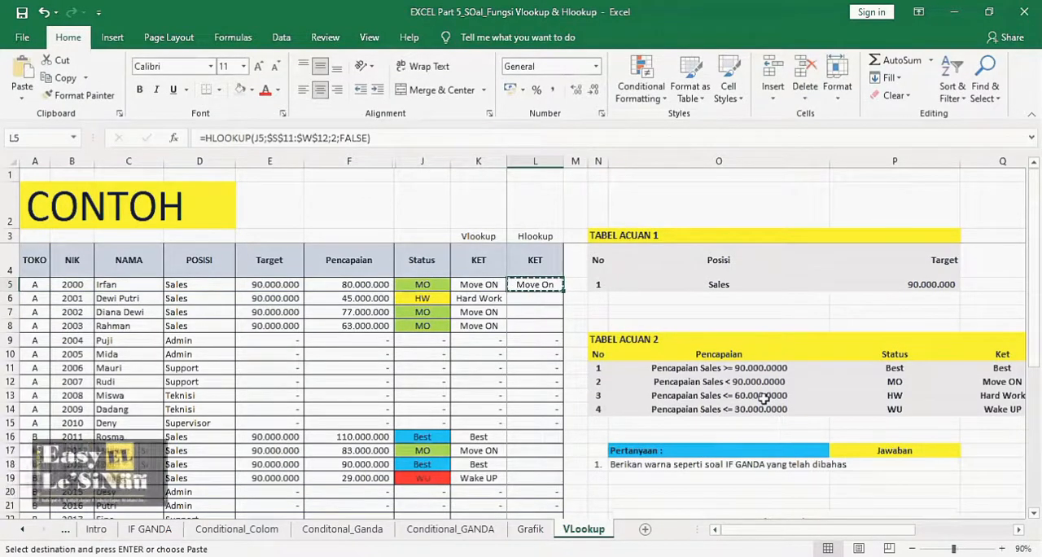
key("shift+Down")
key("shift+Down")
key("shift+Down")
key("ctrl+v")
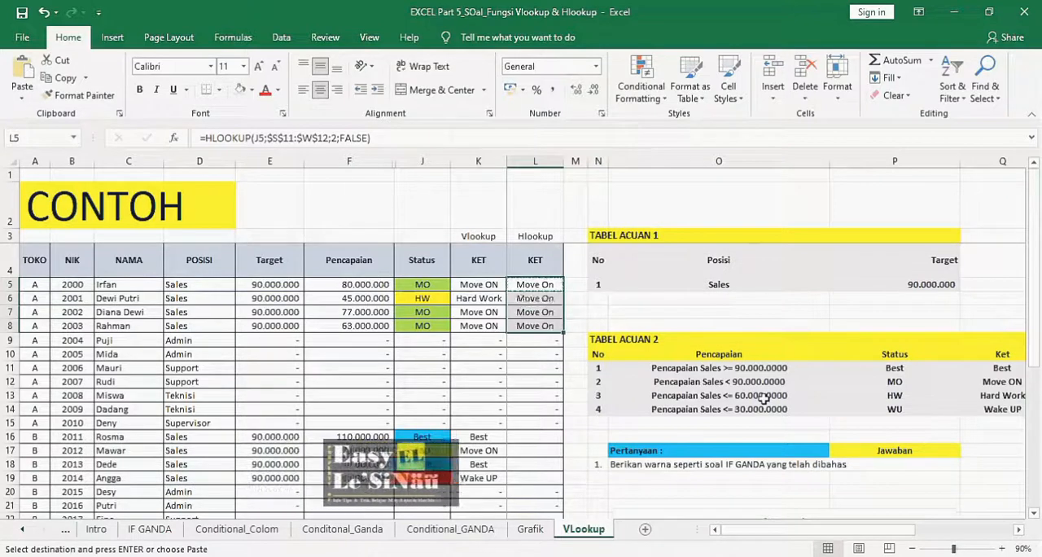
key("Down")
key("Down")
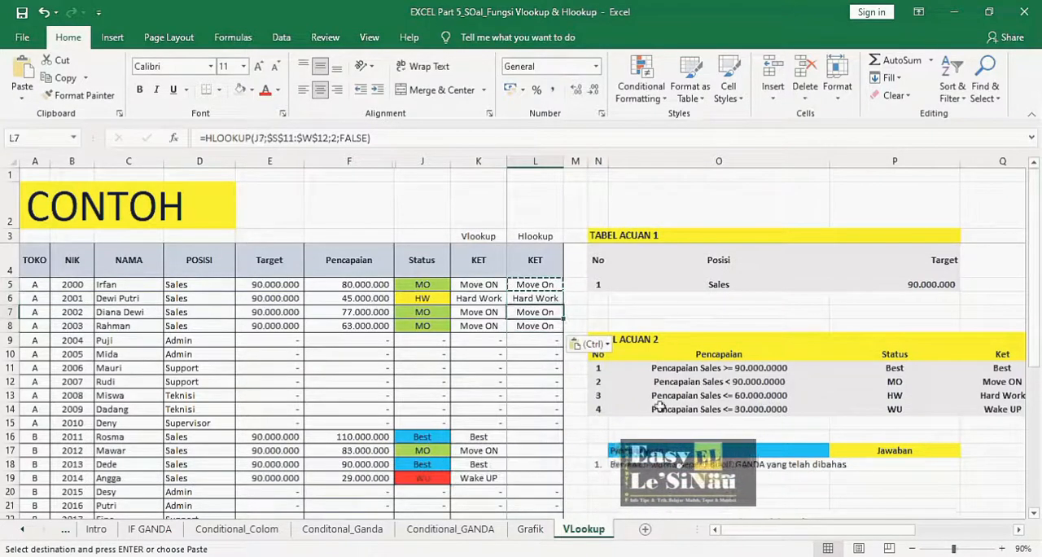
- Paste the copied HLOOKUP formula into L16:L19 and L27:L30 for the salespeople of stores B and C
left_click(522, 438)
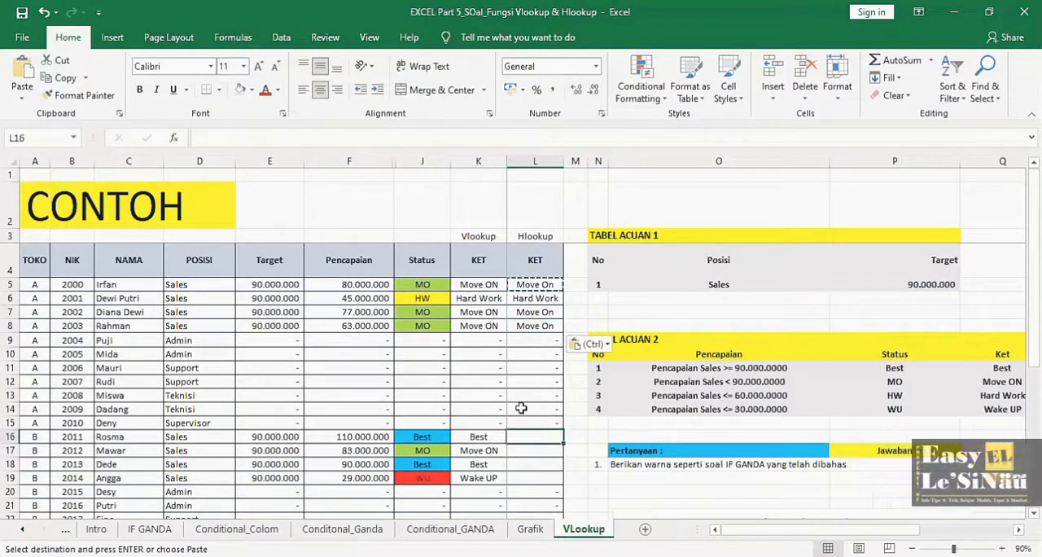
key("ctrl+v")
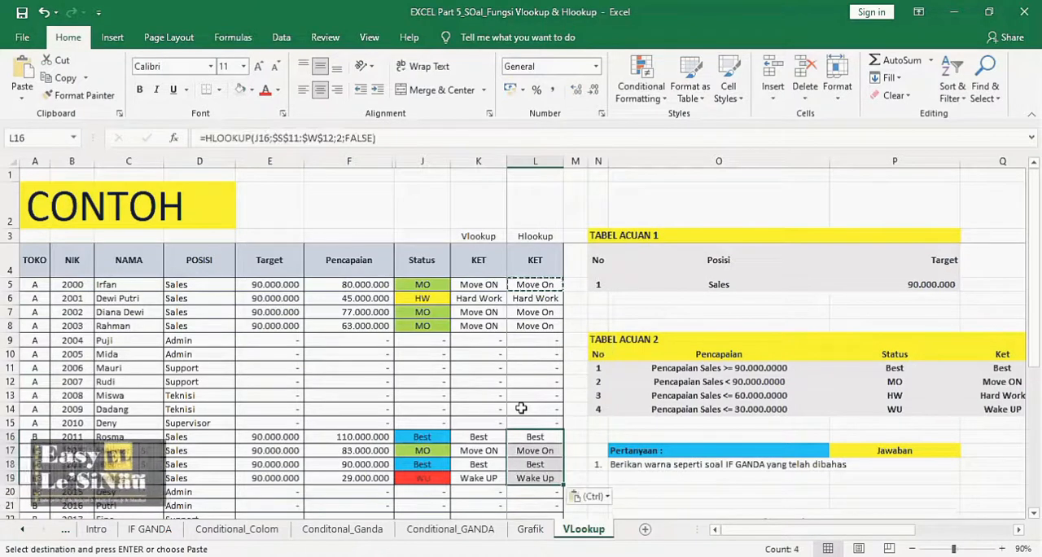
key("Down")
key("Down")
key("Left")
key("Right")
key("Down")
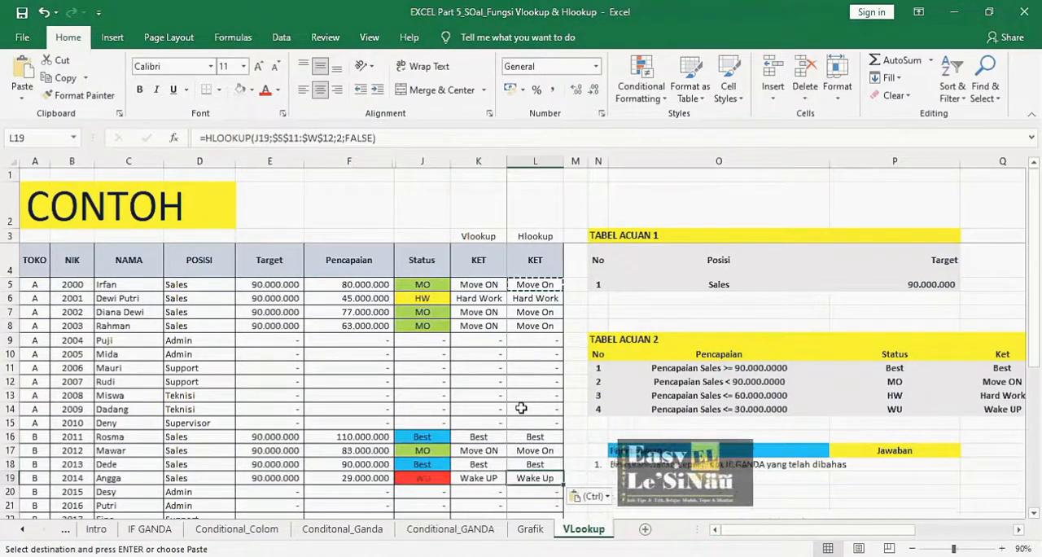
key("ctrl+Down")
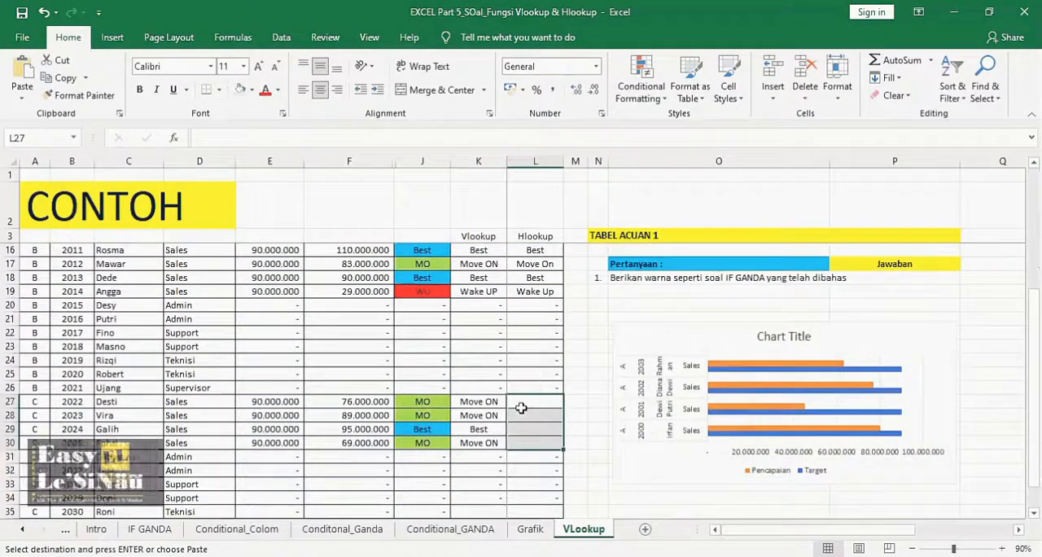
key("ctrl+v")
left_click(660, 479)
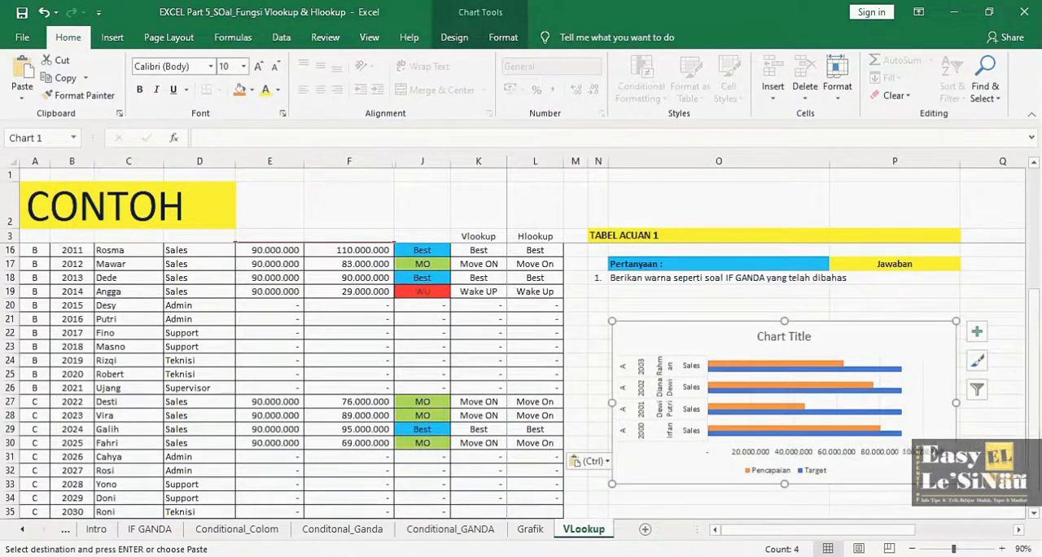
scroll(676, 173, "up", 4)
left_click(545, 204)
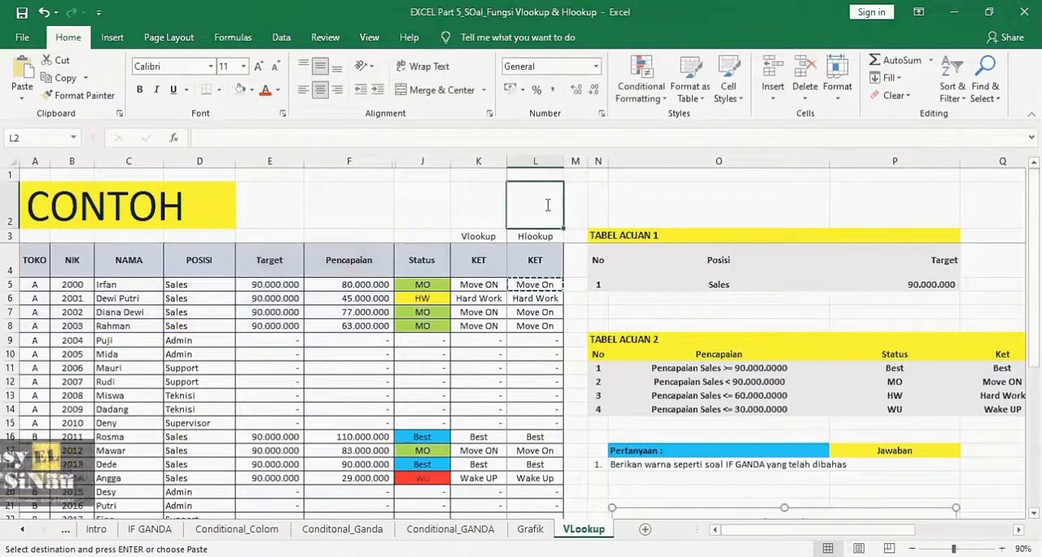
left_click(624, 202)
key("Escape")
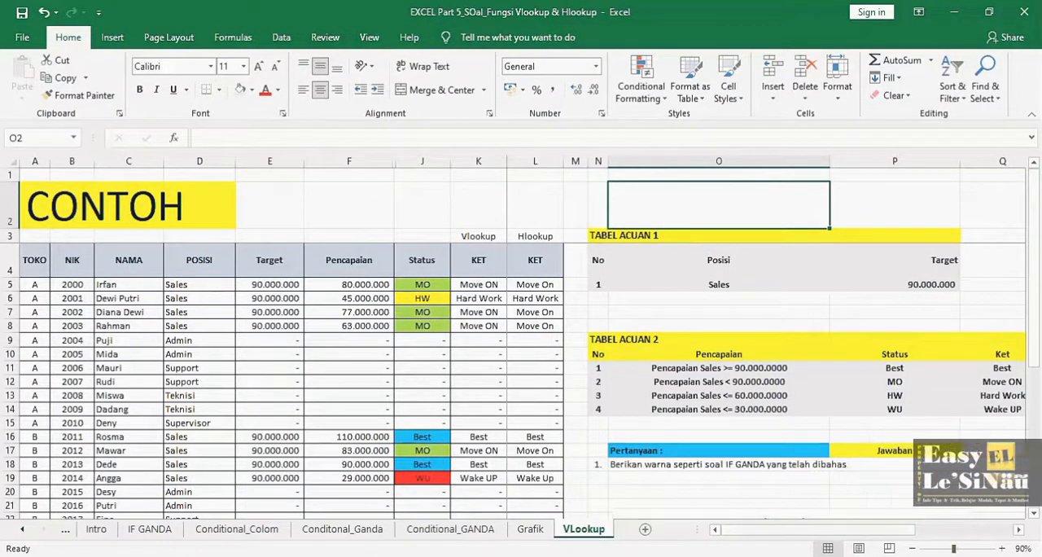
left_click(1008, 529)
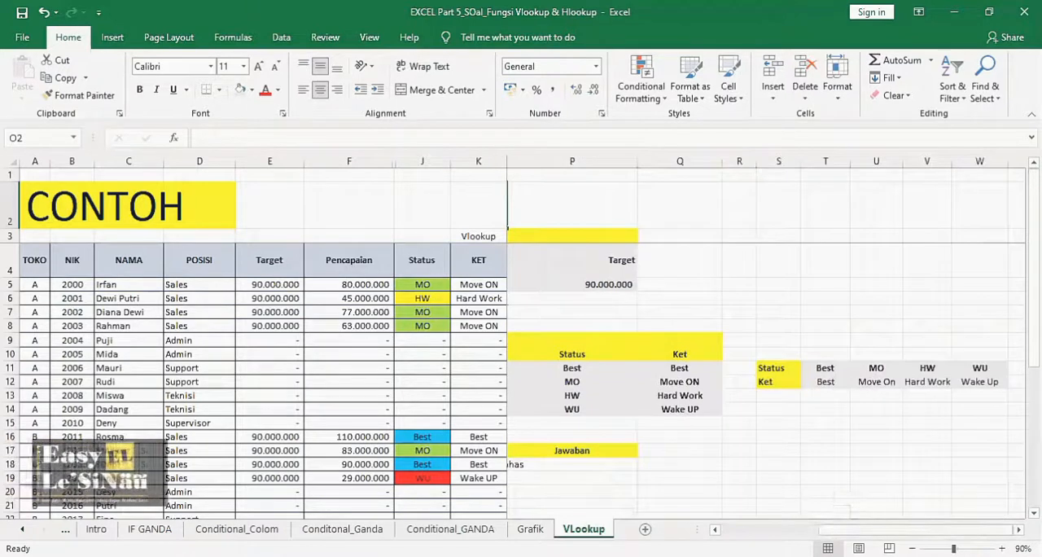
left_click(766, 529)
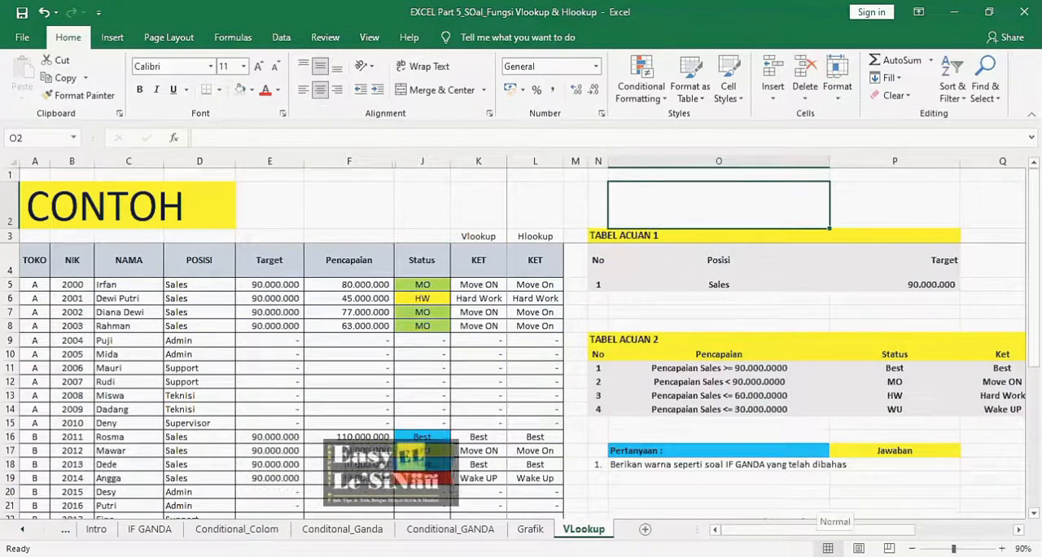